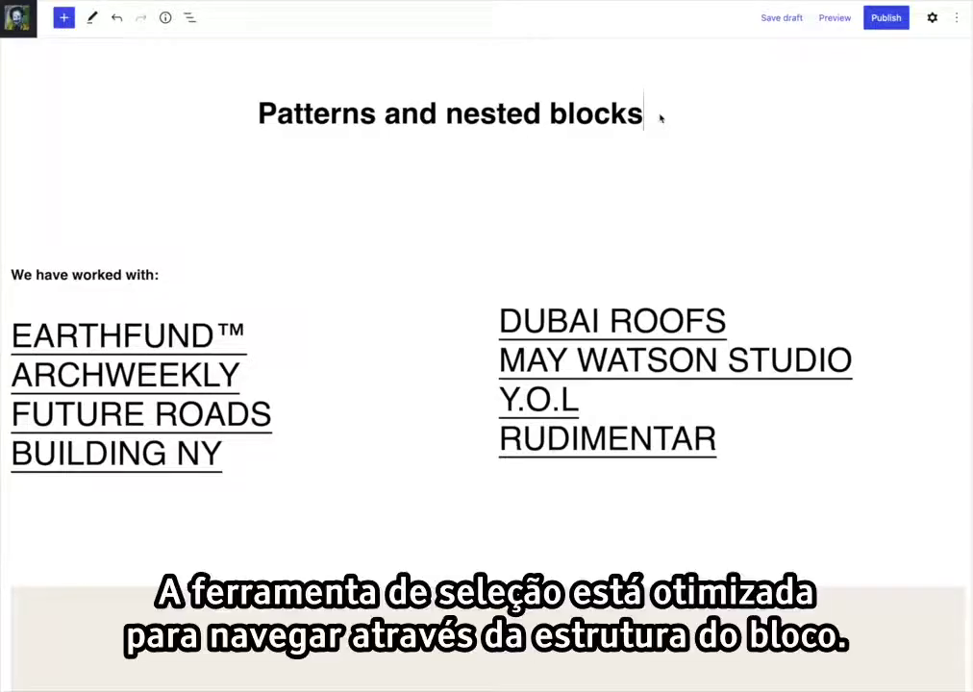
- Switch the editor's Tools mode from Edit to Select
{"action": "left_click", "coordinate": [91, 18]}
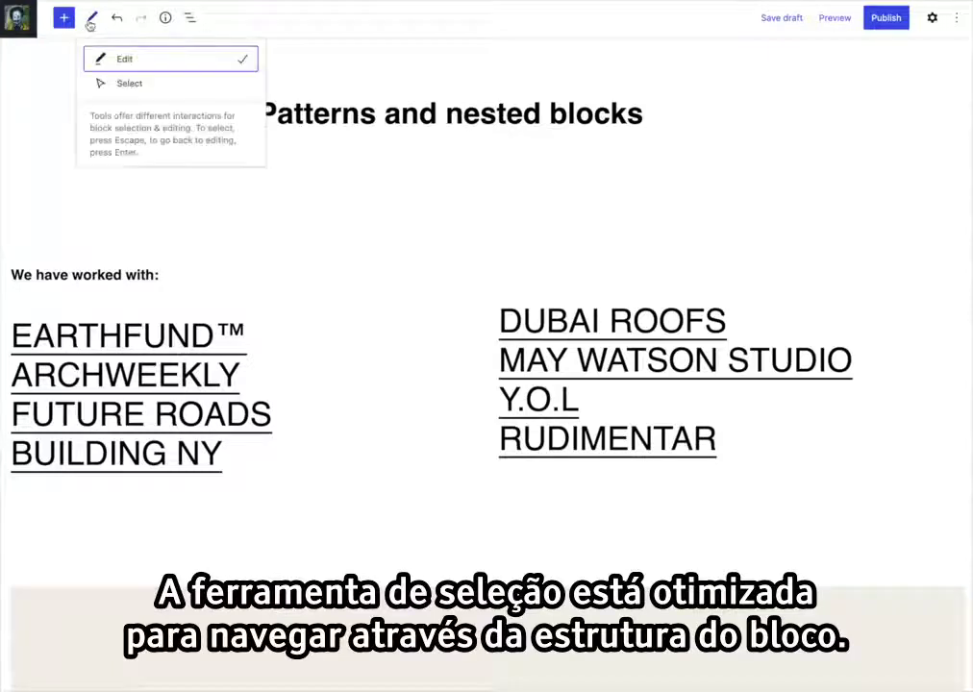
{"action": "left_click", "coordinate": [120, 85]}
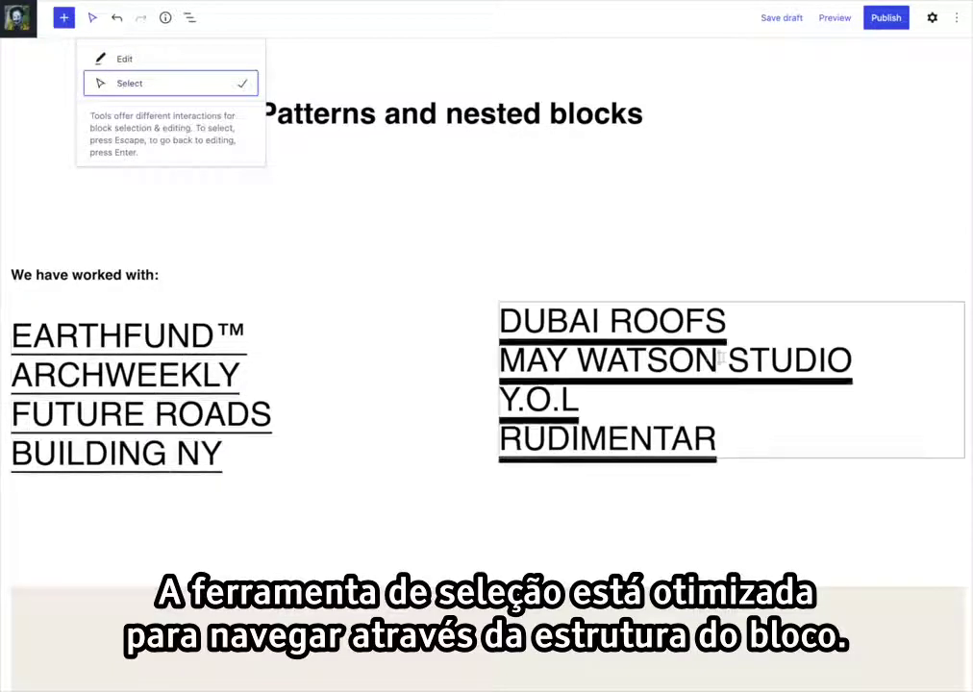
{"action": "left_click", "coordinate": [593, 322]}
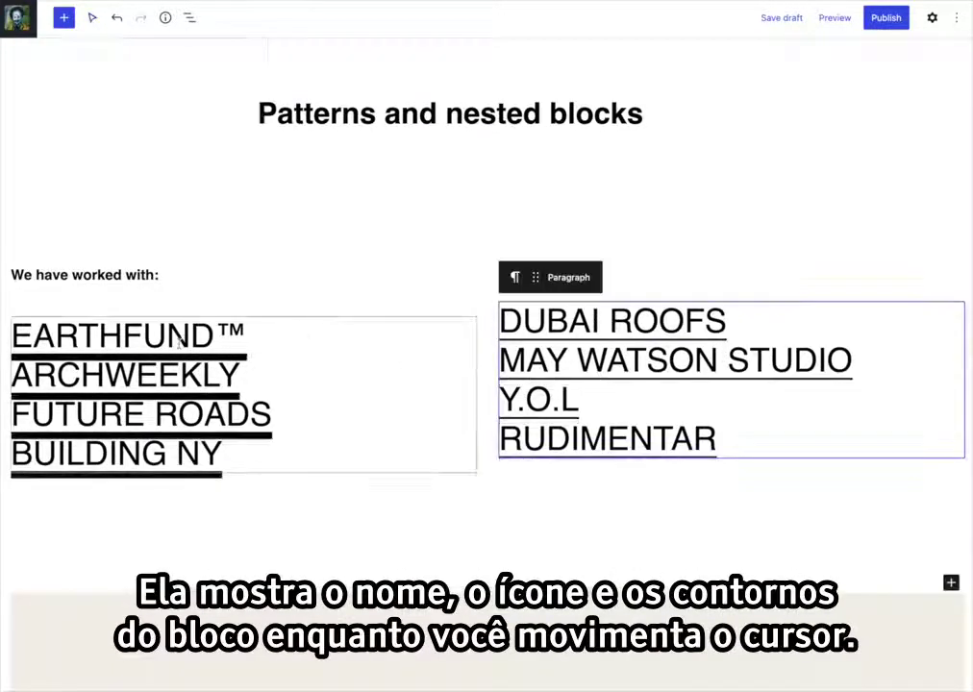
- Move the Ancient Sea Representations heading column right and drag the mountain image into the left column
{"action": "scroll", "coordinate": [517, 382], "scroll_direction": "down", "scroll_amount": 5}
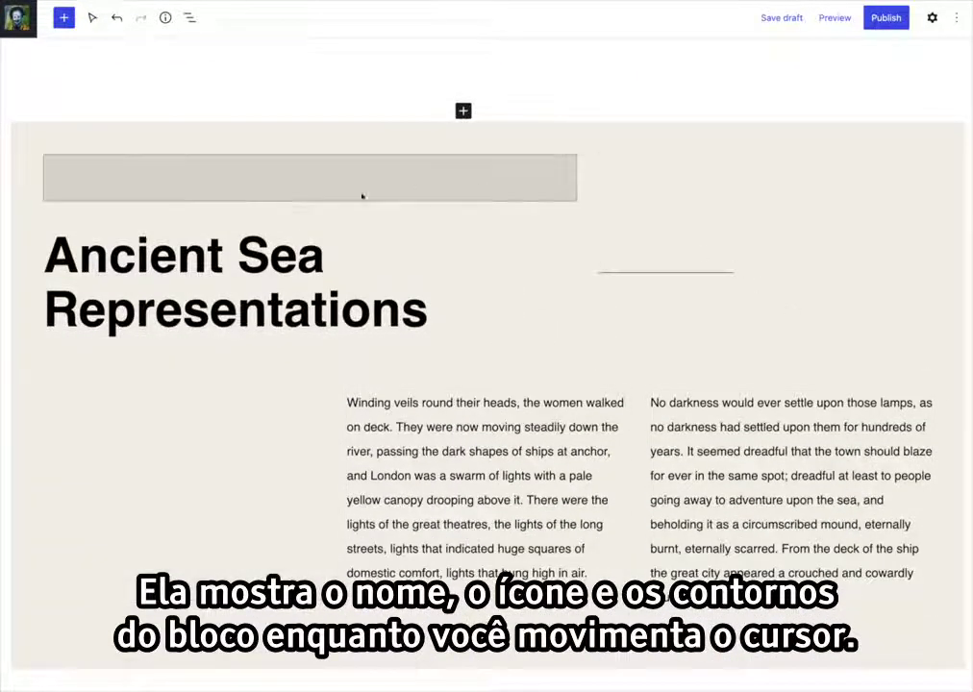
{"action": "scroll", "coordinate": [396, 320], "scroll_direction": "down", "scroll_amount": 1}
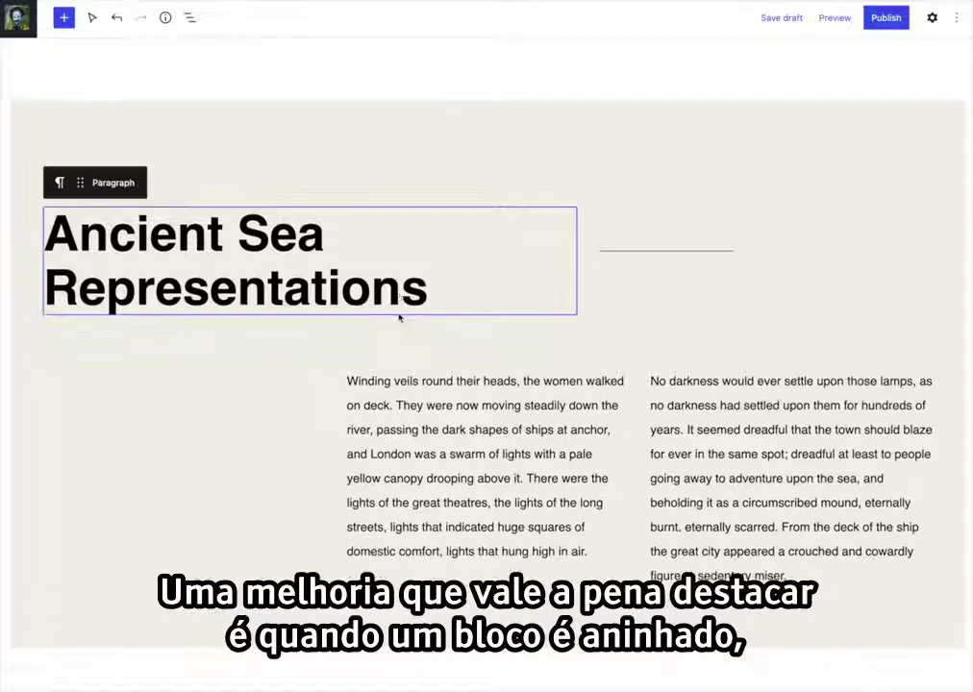
{"action": "left_click", "coordinate": [389, 336]}
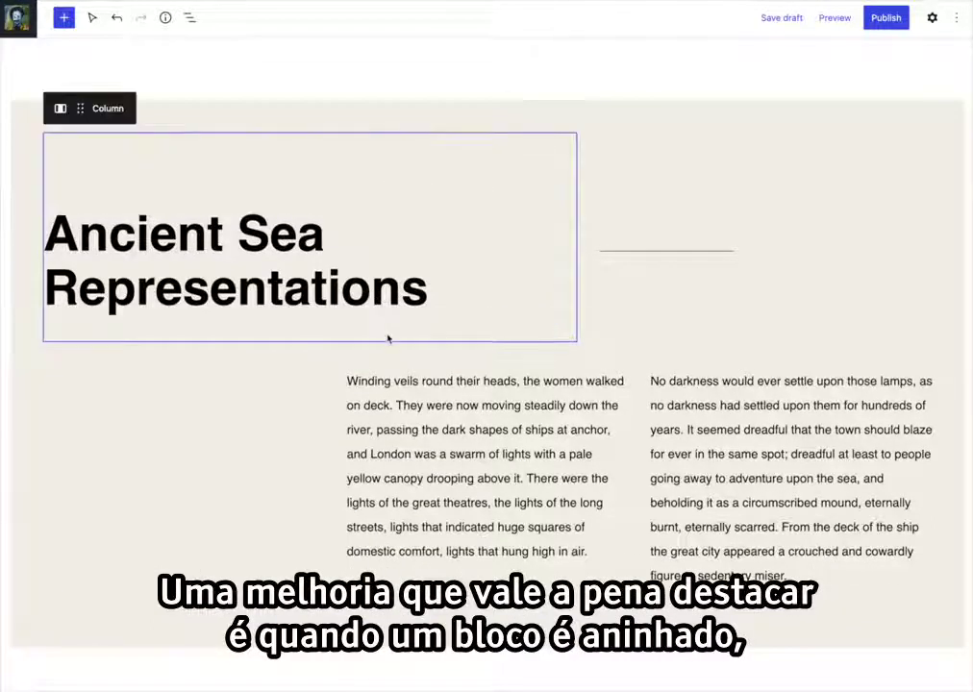
{"action": "triple_click", "coordinate": [384, 300]}
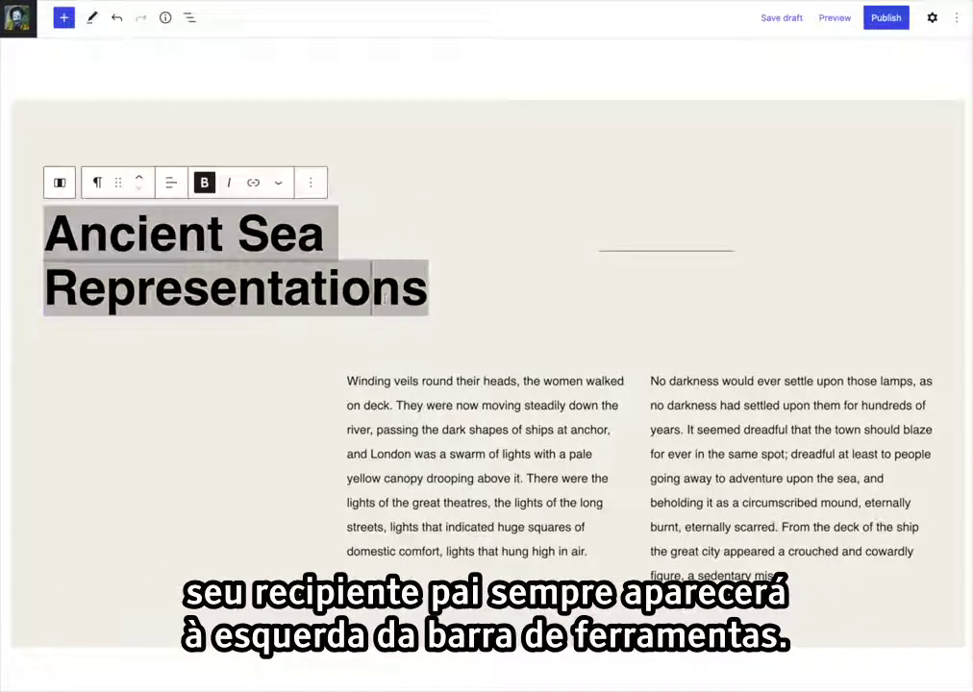
{"action": "left_click", "coordinate": [59, 182]}
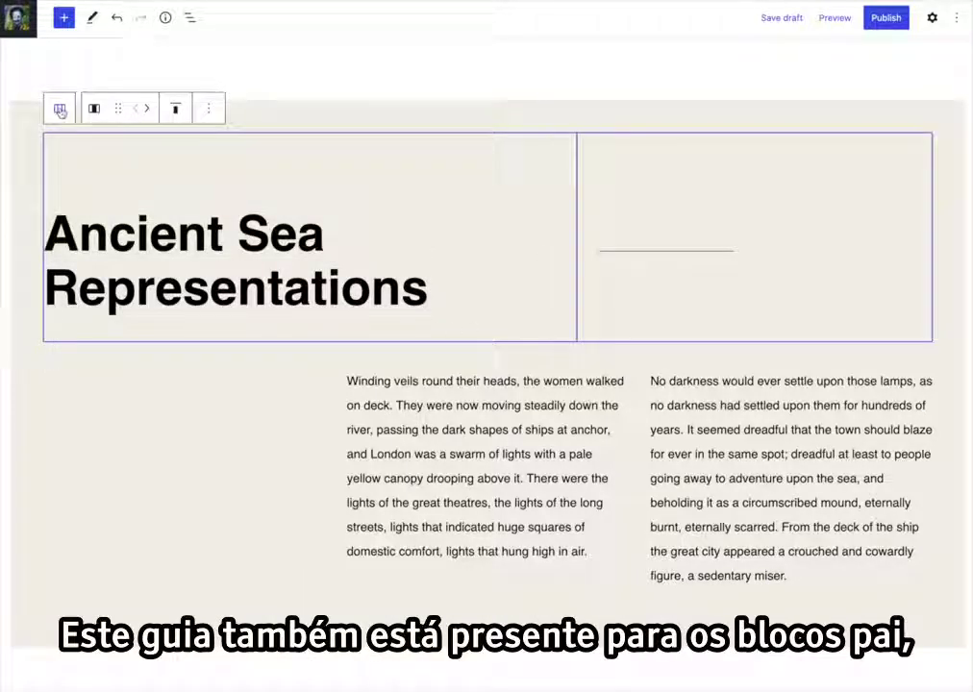
{"action": "left_click", "coordinate": [146, 112]}
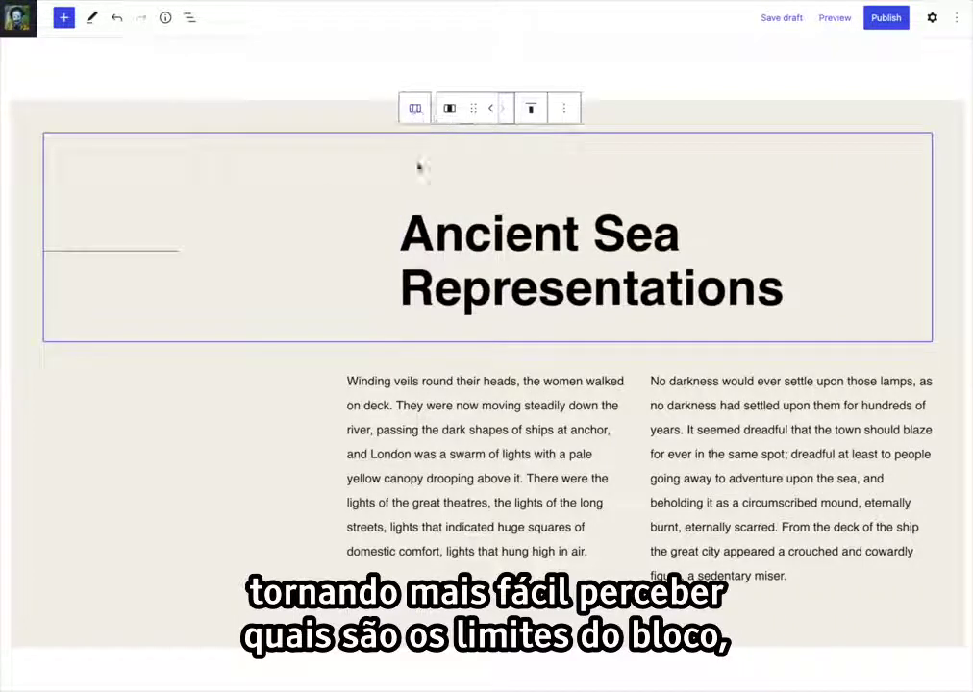
{"action": "triple_click", "coordinate": [465, 286]}
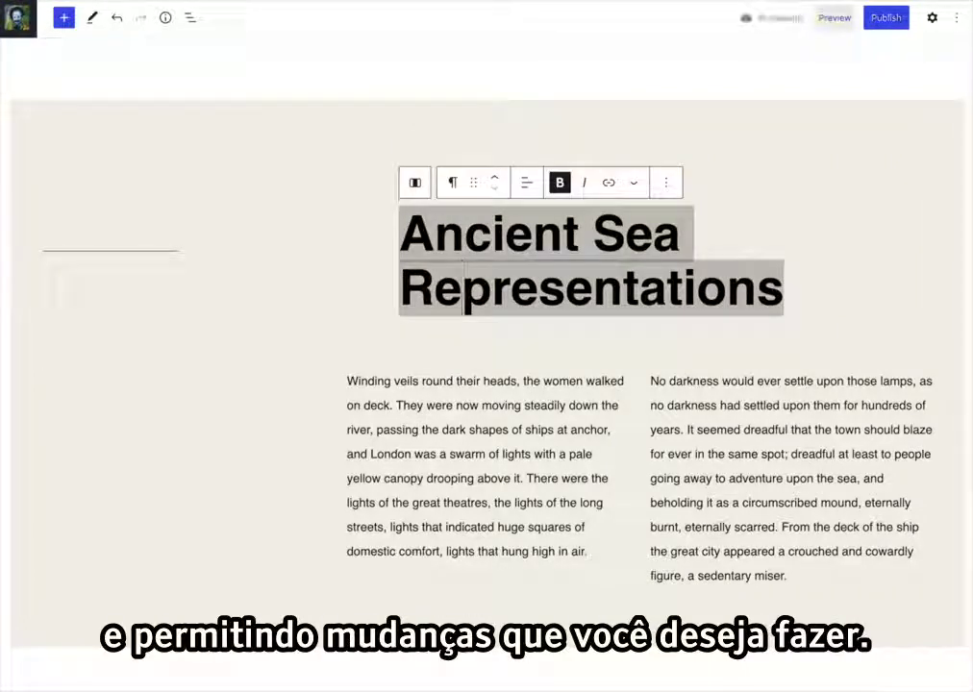
{"action": "left_click_drag", "start_coordinate": [684, 531], "coordinate": [158, 430]}
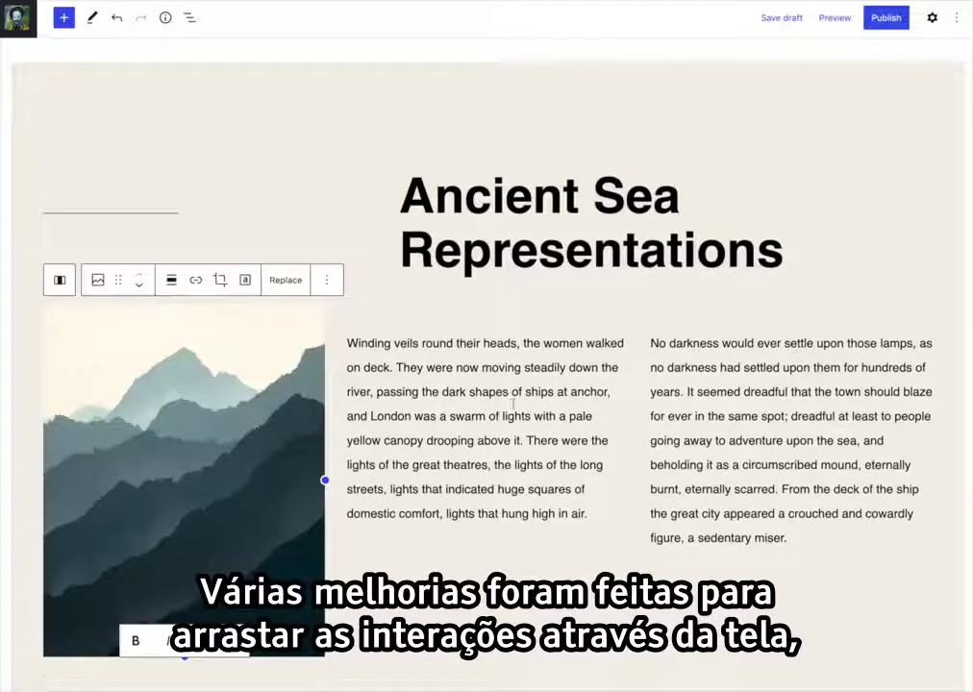
- Move the heading's parent column back to the left side
{"action": "left_click", "coordinate": [512, 404]}
{"action": "triple_click", "coordinate": [596, 252]}
{"action": "left_click", "coordinate": [411, 149]}
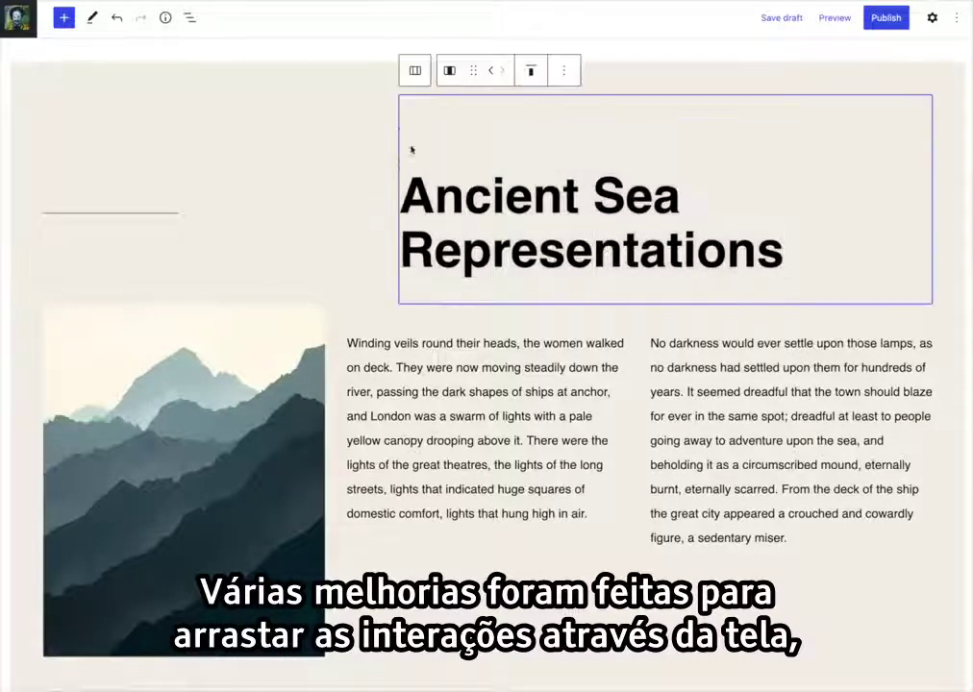
{"action": "left_click", "coordinate": [491, 70]}
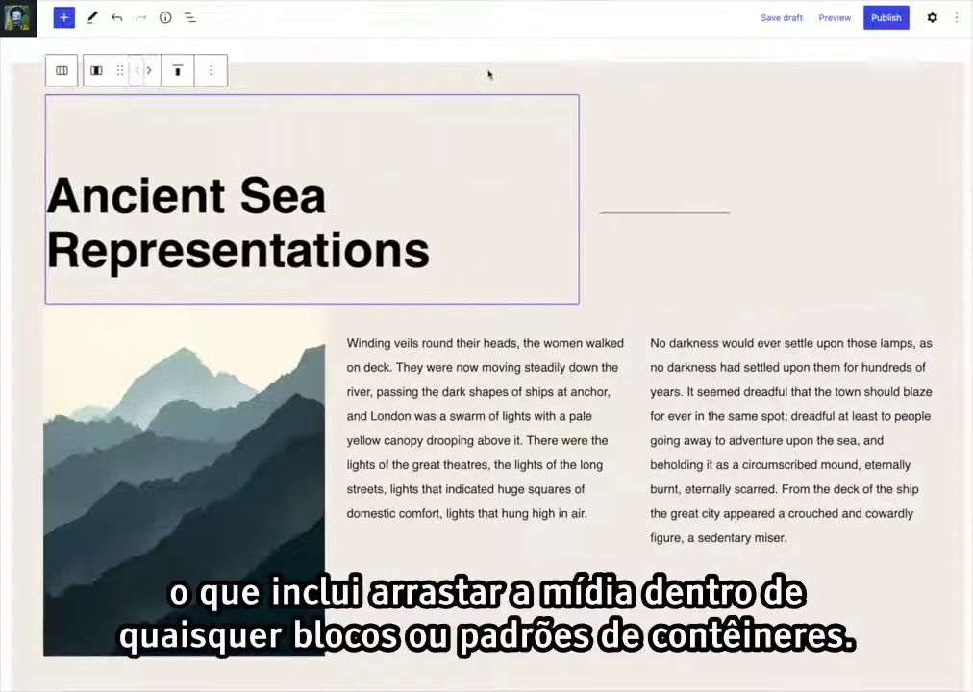
- Crop the mountain image, repositioning it for a closer view of the peaks
{"action": "left_click", "coordinate": [193, 411]}
{"action": "scroll", "coordinate": [193, 410], "scroll_direction": "down", "scroll_amount": 1}
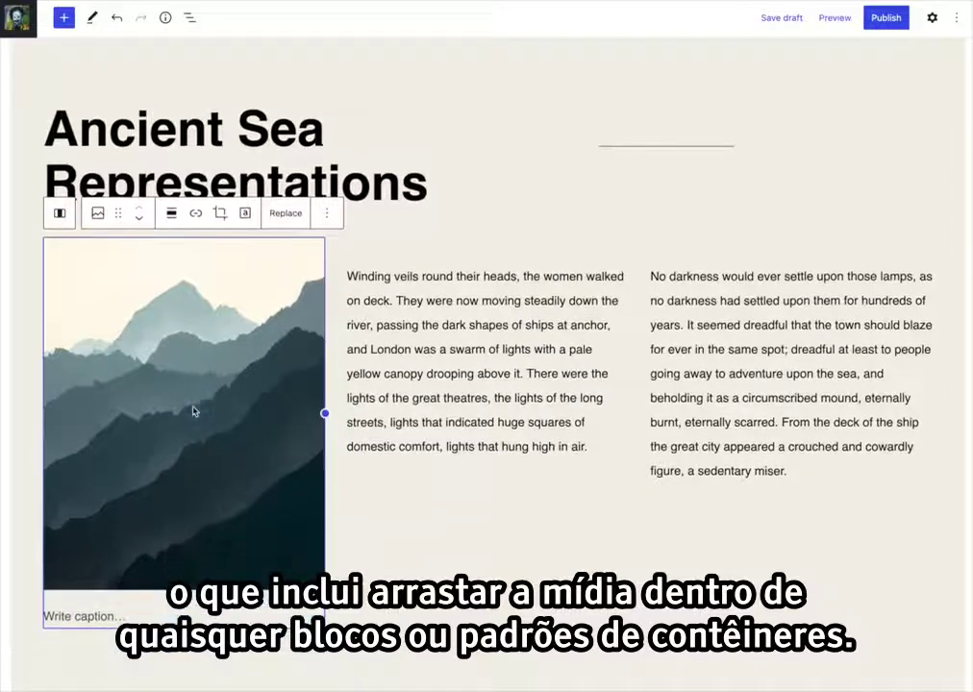
{"action": "left_click", "coordinate": [222, 217]}
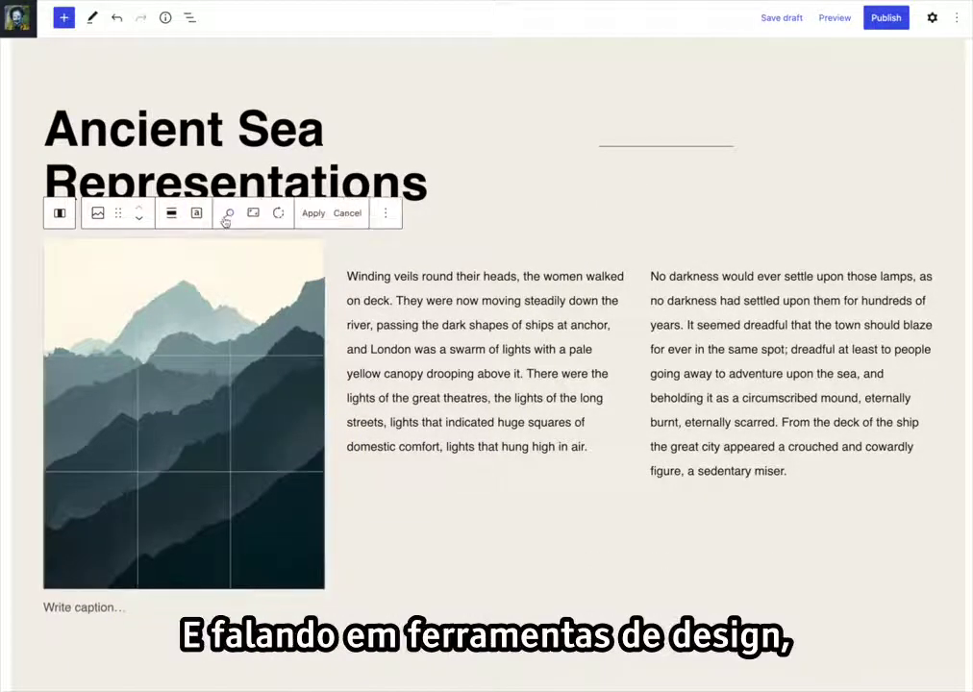
{"action": "scroll", "coordinate": [194, 436], "scroll_direction": "up", "scroll_amount": 3}
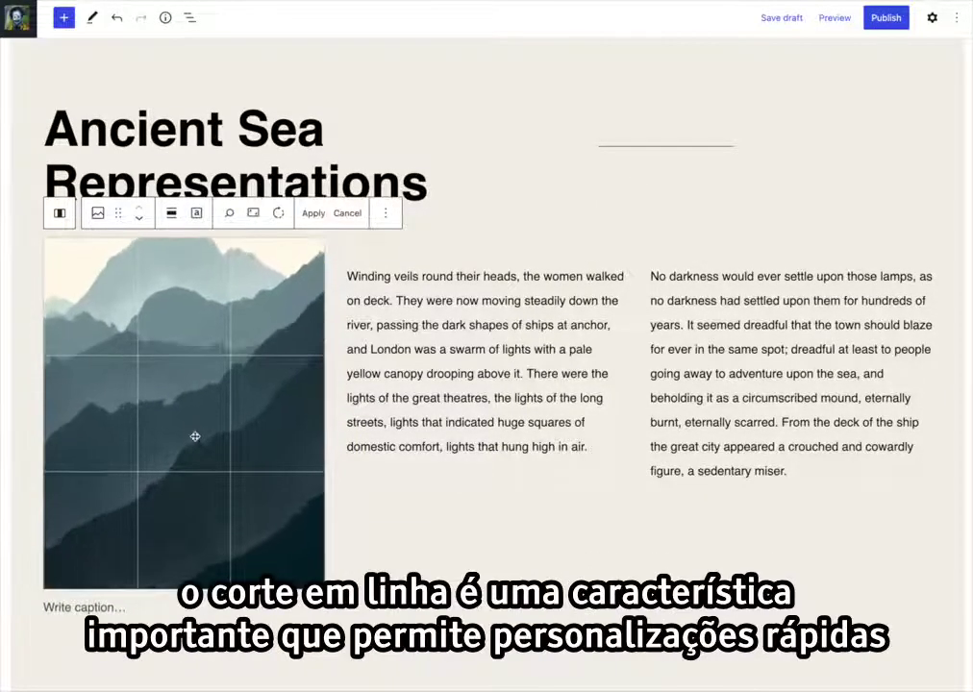
{"action": "scroll", "coordinate": [201, 385], "scroll_direction": "down", "scroll_amount": 1}
{"action": "left_click_drag", "start_coordinate": [201, 385], "coordinate": [110, 463]}
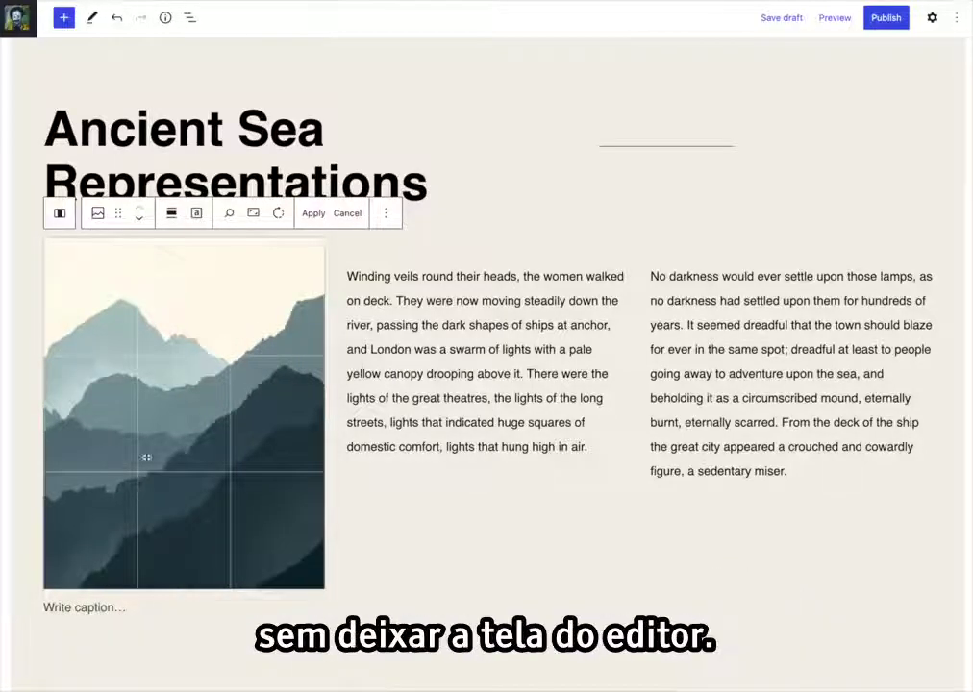
{"action": "left_click", "coordinate": [315, 215]}
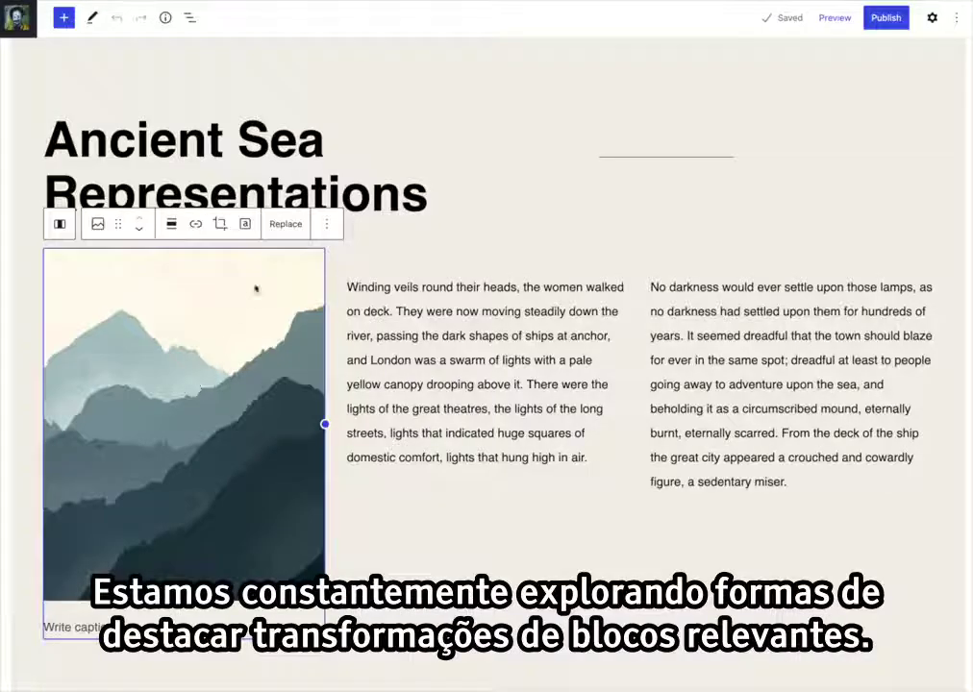
- Turn the mountain image into a cover block with the text 'Text overlay'
{"action": "left_click", "coordinate": [244, 227]}
{"action": "left_click", "coordinate": [174, 365]}
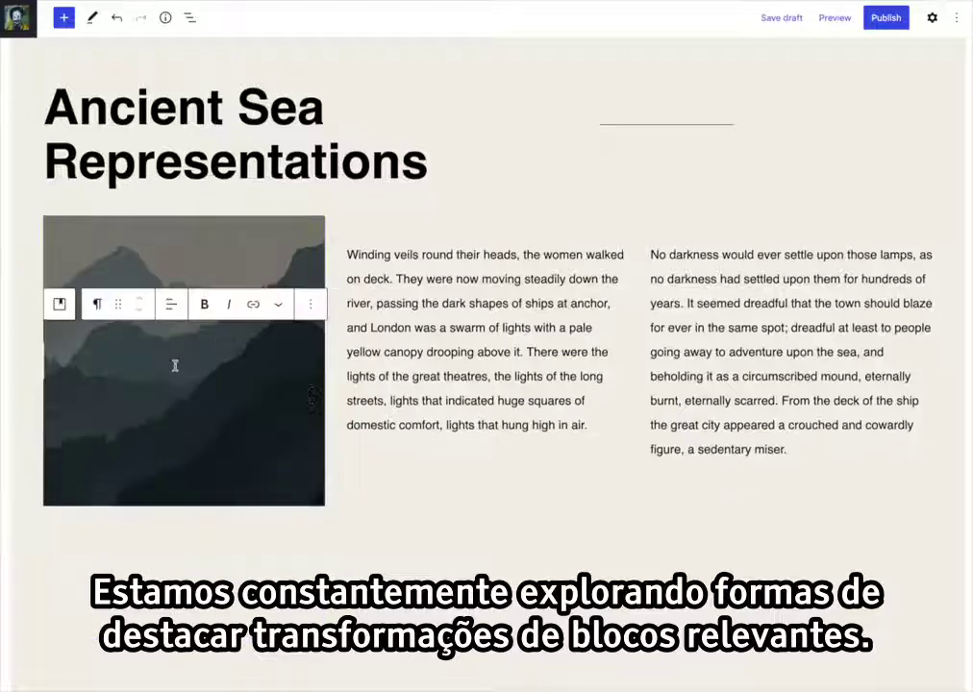
{"action": "type", "text": "Text"}
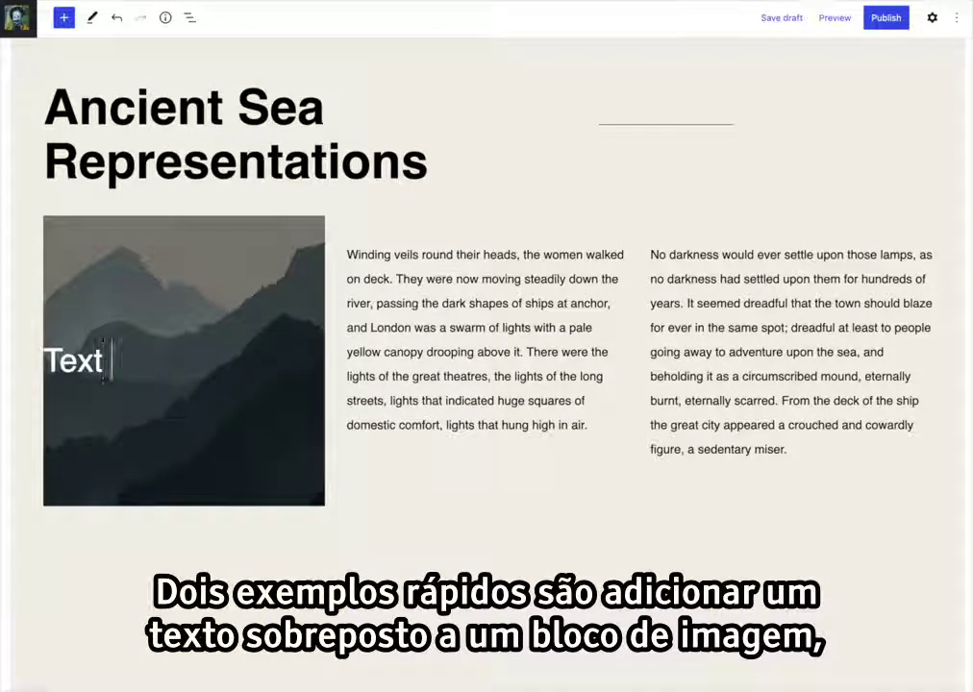
{"action": "type", "text": " overlay"}
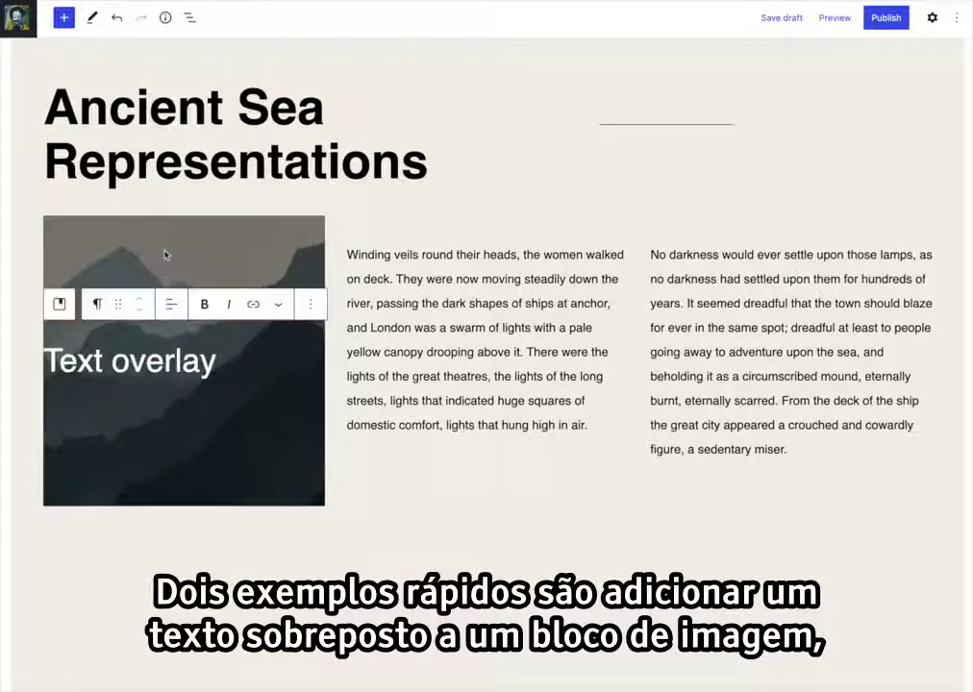
- Set the cover block's padding to 50 in the settings sidebar
{"action": "left_click", "coordinate": [59, 304]}
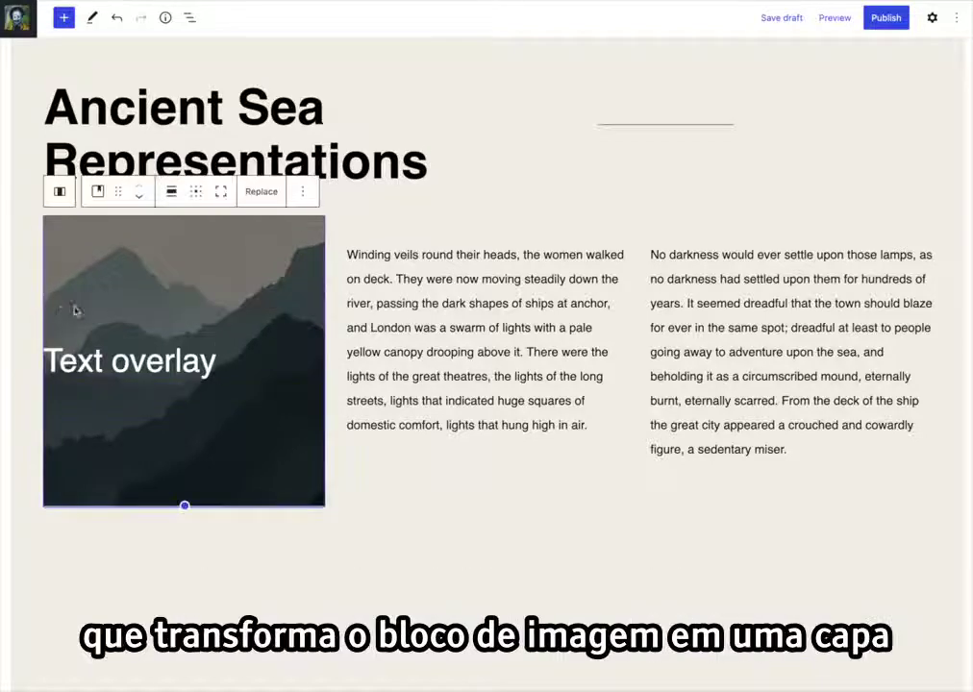
{"action": "left_click", "coordinate": [931, 17]}
{"action": "scroll", "coordinate": [901, 466], "scroll_direction": "down", "scroll_amount": 5}
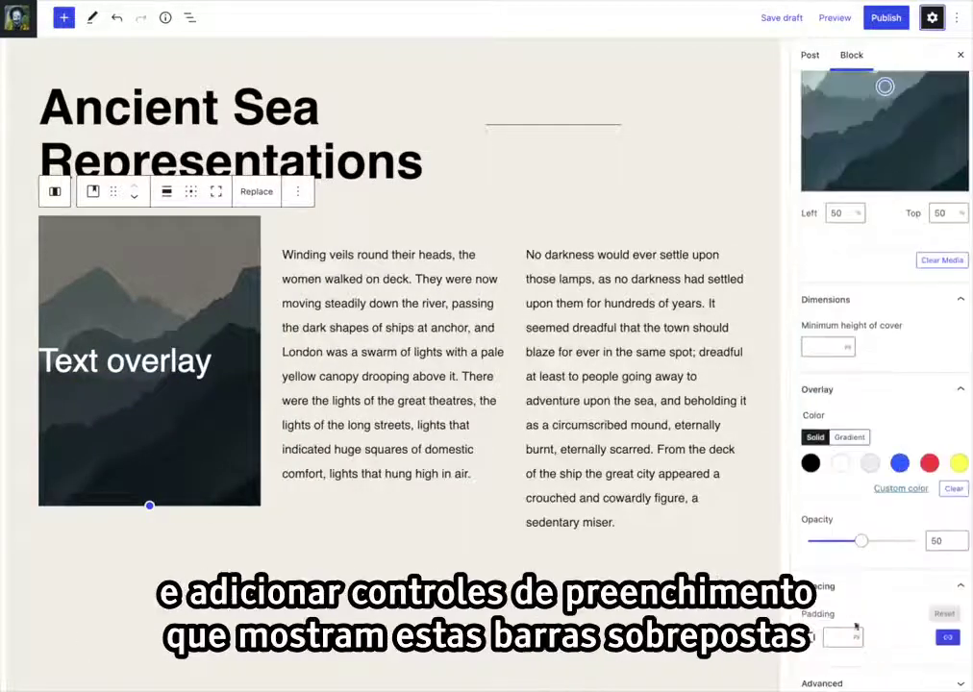
{"action": "left_click", "coordinate": [952, 389]}
{"action": "key", "text": "Tab"}
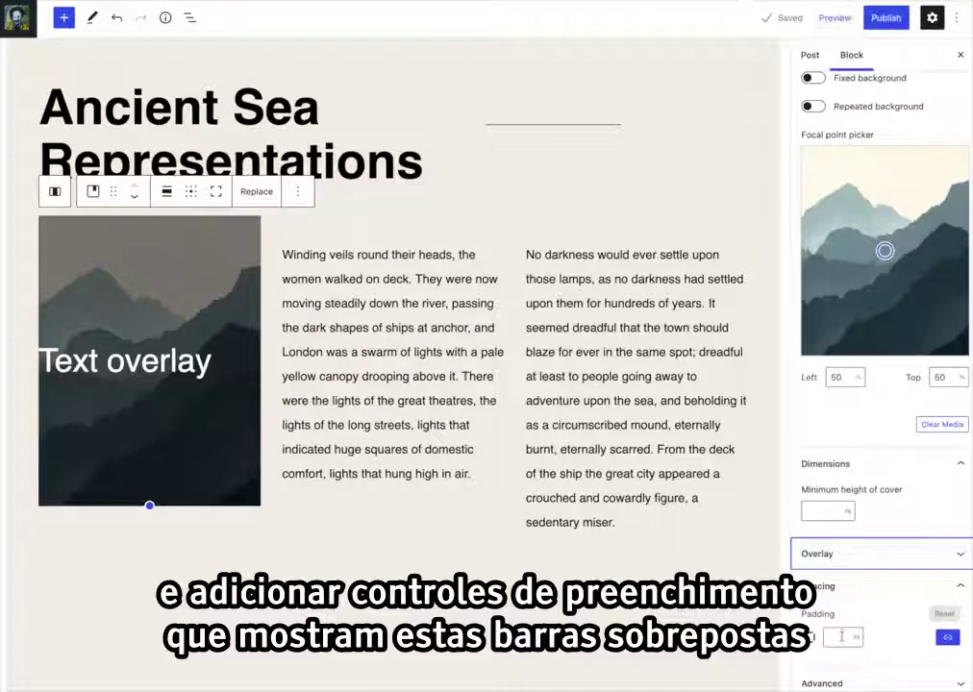
{"action": "type", "text": "50"}
{"action": "left_click_drag", "start_coordinate": [856, 582], "coordinate": [856, 590]}
- Lower the Text overlay paragraph's line height to 0.9
{"action": "left_click", "coordinate": [129, 324]}
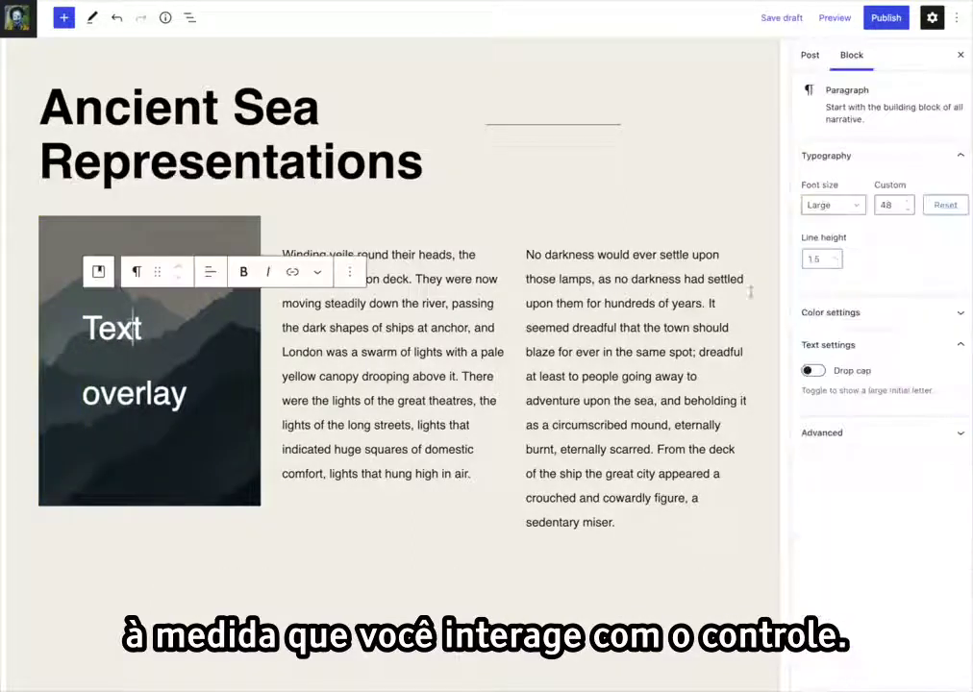
{"action": "left_click", "coordinate": [832, 262]}
{"action": "left_click", "coordinate": [831, 263]}
{"action": "left_click", "coordinate": [832, 262]}
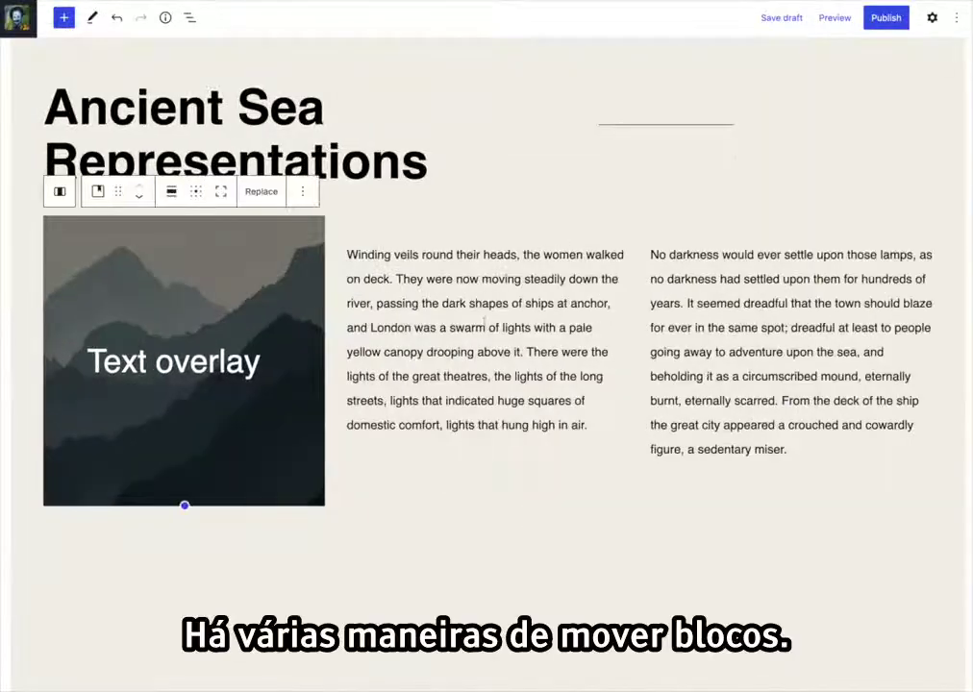
- Shorten the cover block's height and try its move down and move up arrows
{"action": "left_click", "coordinate": [481, 328]}
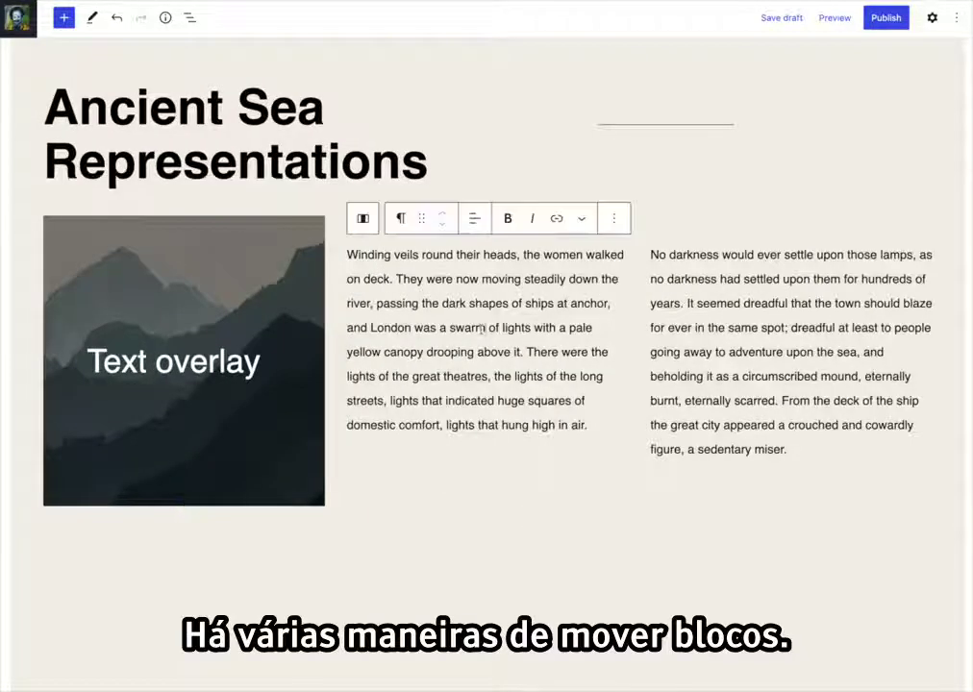
{"action": "left_click", "coordinate": [136, 254]}
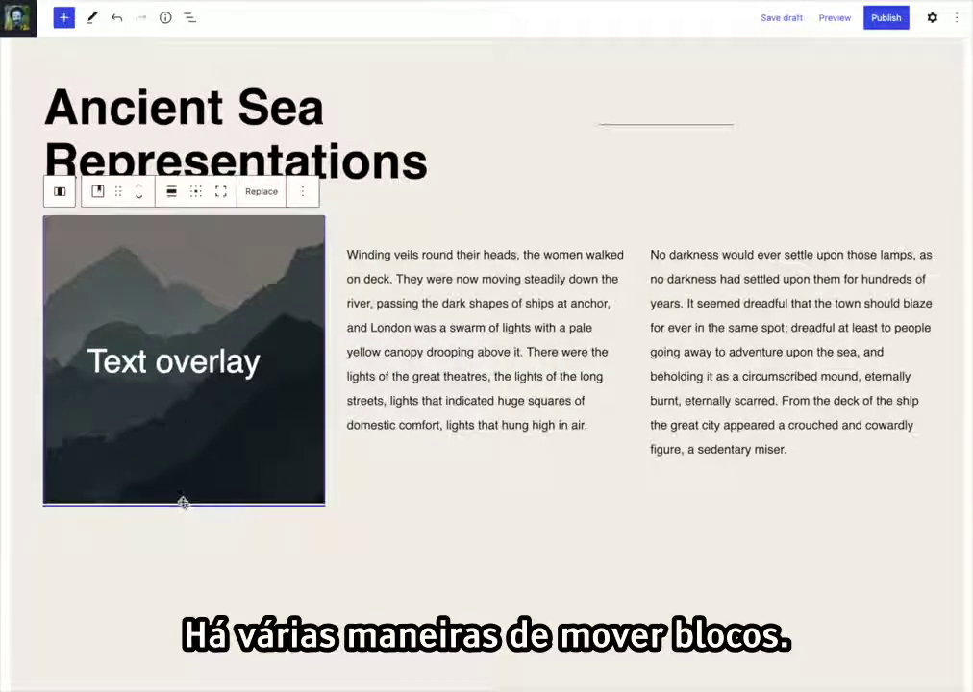
{"action": "left_click_drag", "start_coordinate": [184, 505], "coordinate": [186, 447]}
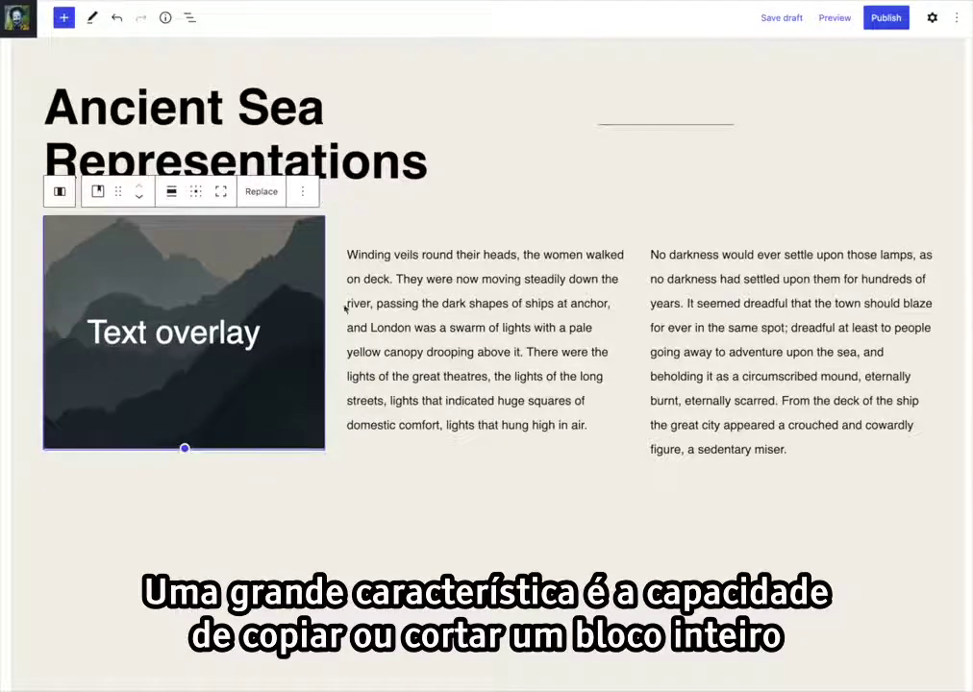
{"action": "left_click", "coordinate": [138, 197]}
{"action": "left_click", "coordinate": [138, 187]}
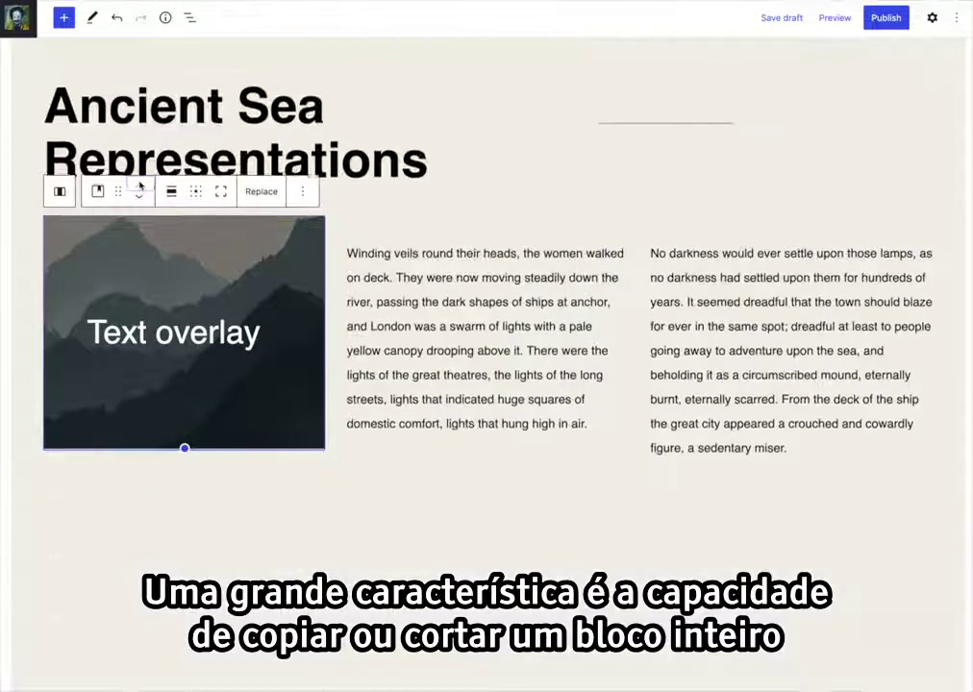
{"action": "left_click", "coordinate": [385, 255]}
{"action": "scroll", "coordinate": [486, 347], "scroll_direction": "up", "scroll_amount": 6}
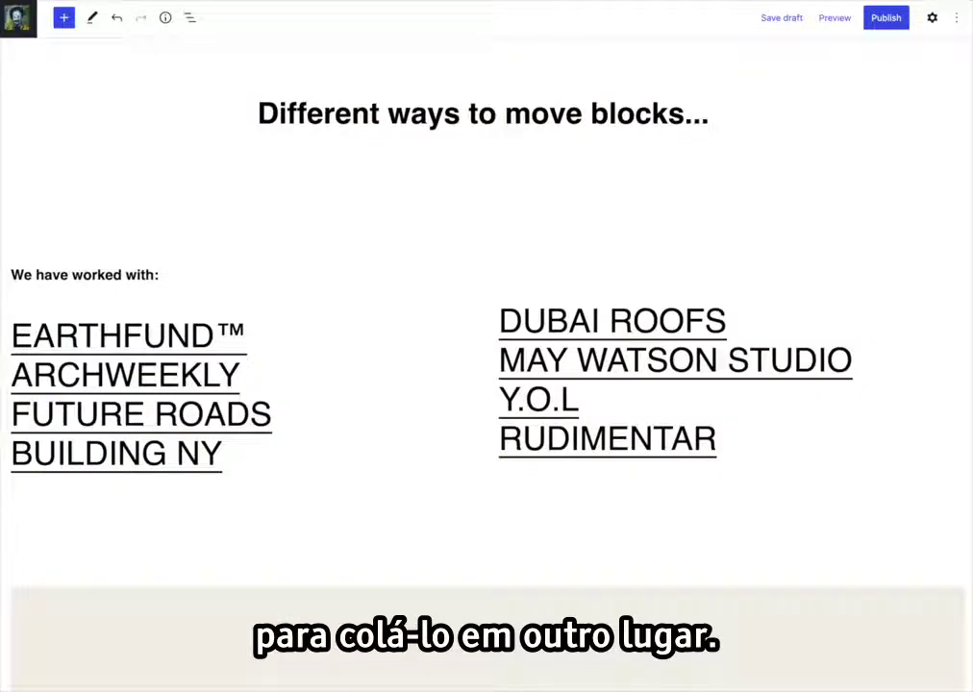
- Cut the EARTHFUND client list and paste it on a new line below the Berlin studio paragraph
{"action": "left_click", "coordinate": [220, 457]}
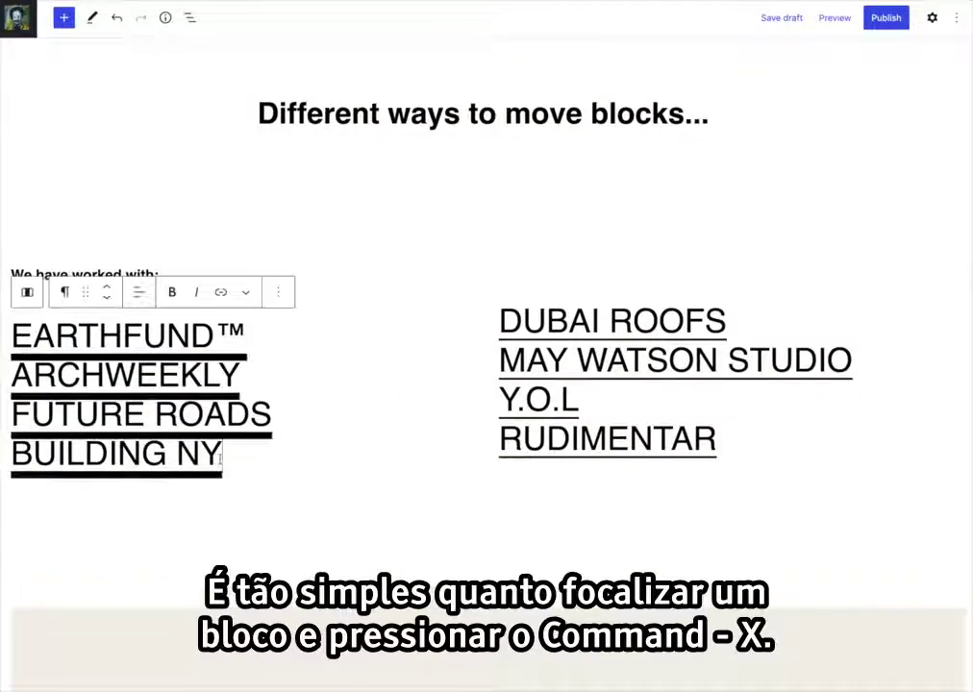
{"action": "key", "text": "super+x"}
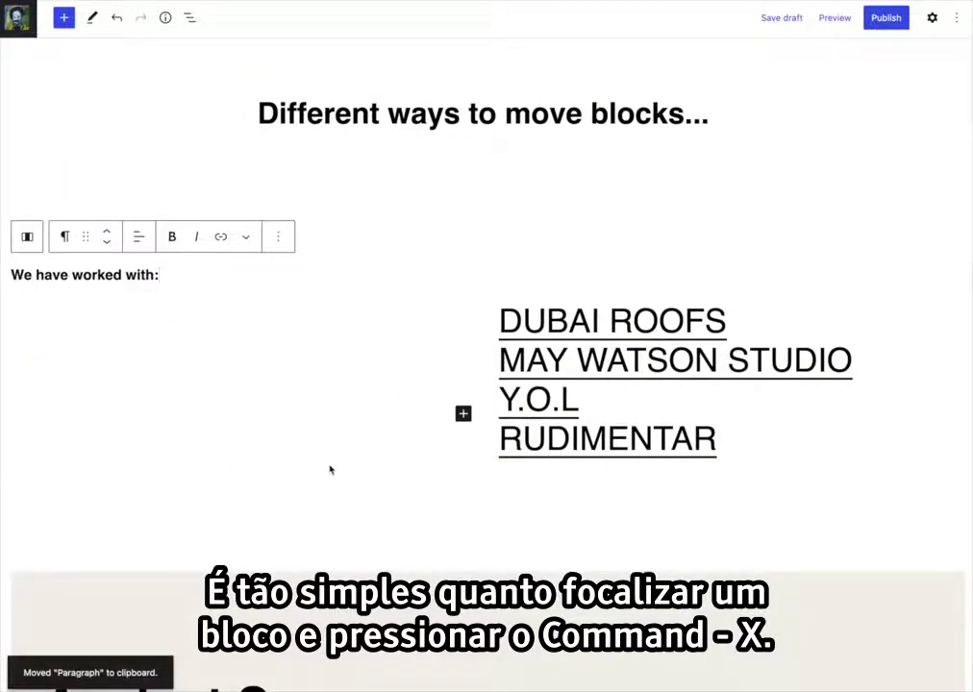
{"action": "scroll", "coordinate": [376, 466], "scroll_direction": "down", "scroll_amount": 15}
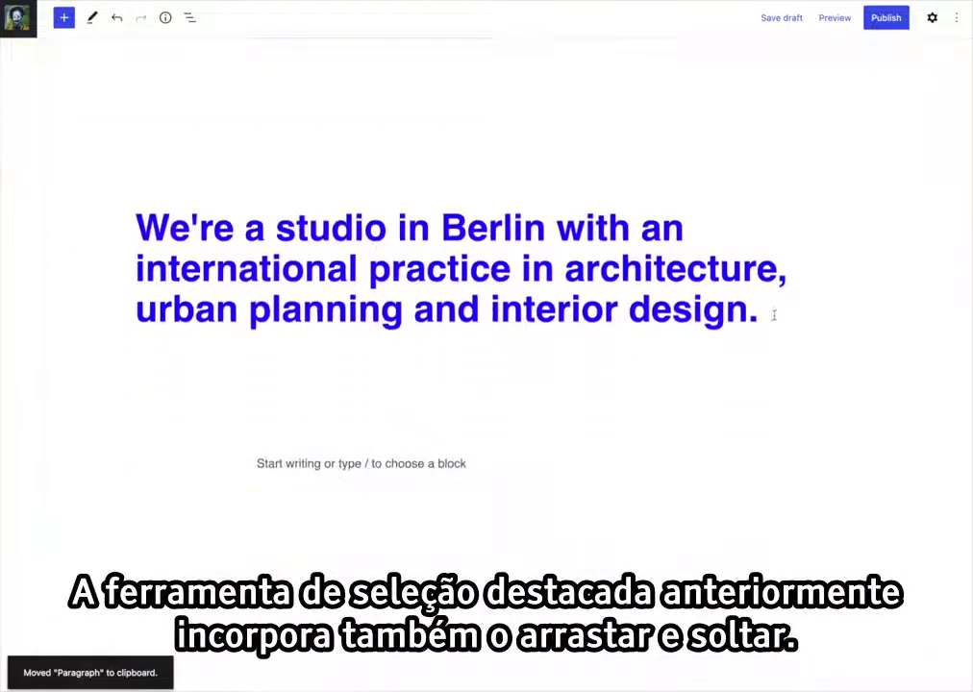
{"action": "left_click", "coordinate": [774, 314]}
{"action": "key", "text": "Return"}
{"action": "key", "text": "super+v"}
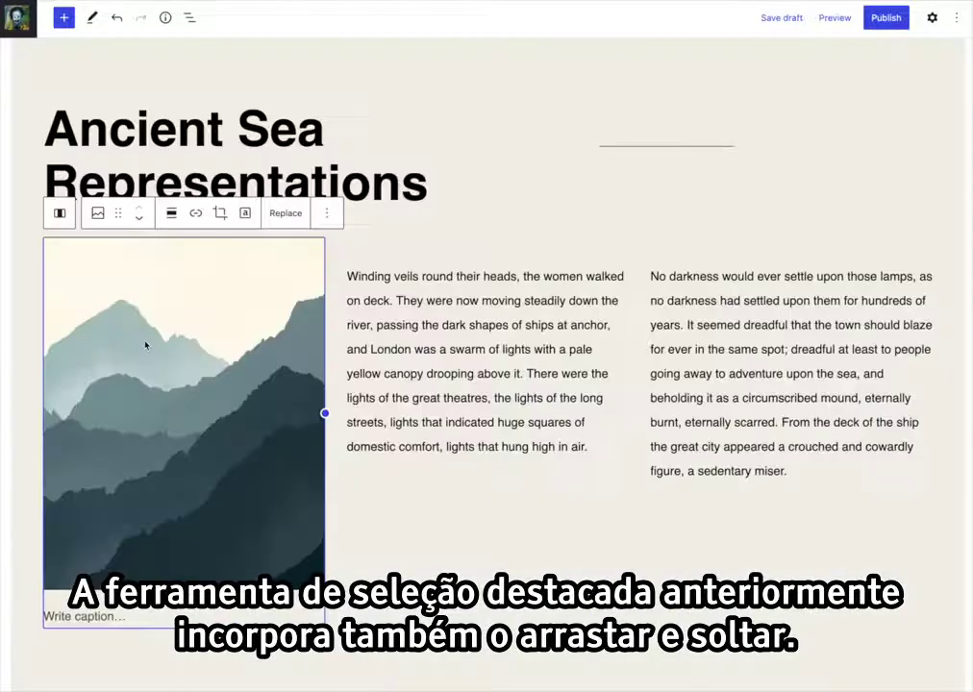
{"action": "key", "text": "Escape"}
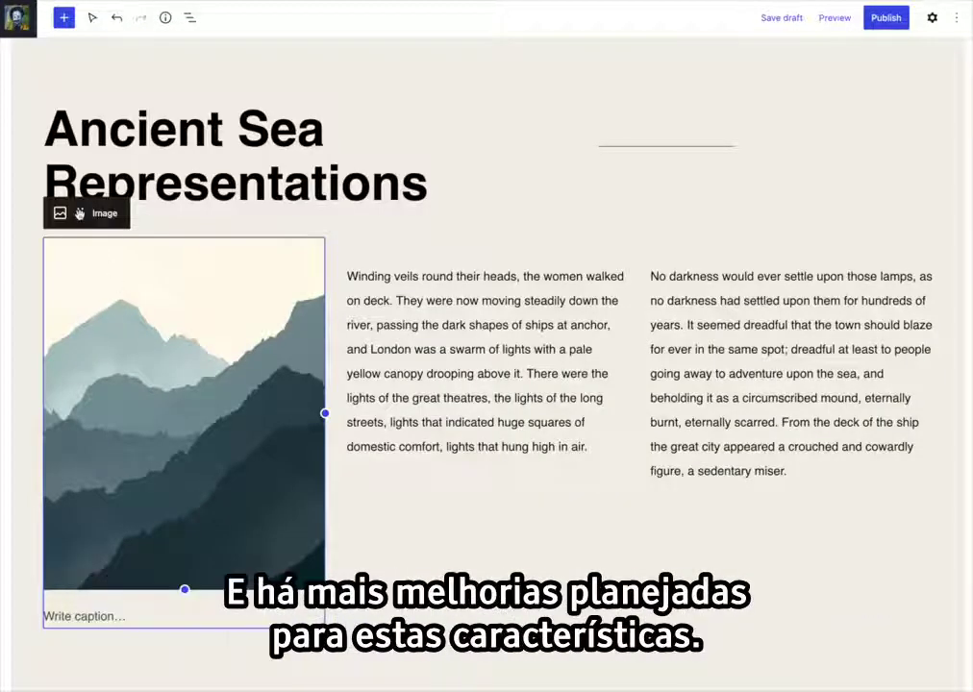
{"action": "left_click_drag", "start_coordinate": [80, 213], "coordinate": [713, 285]}
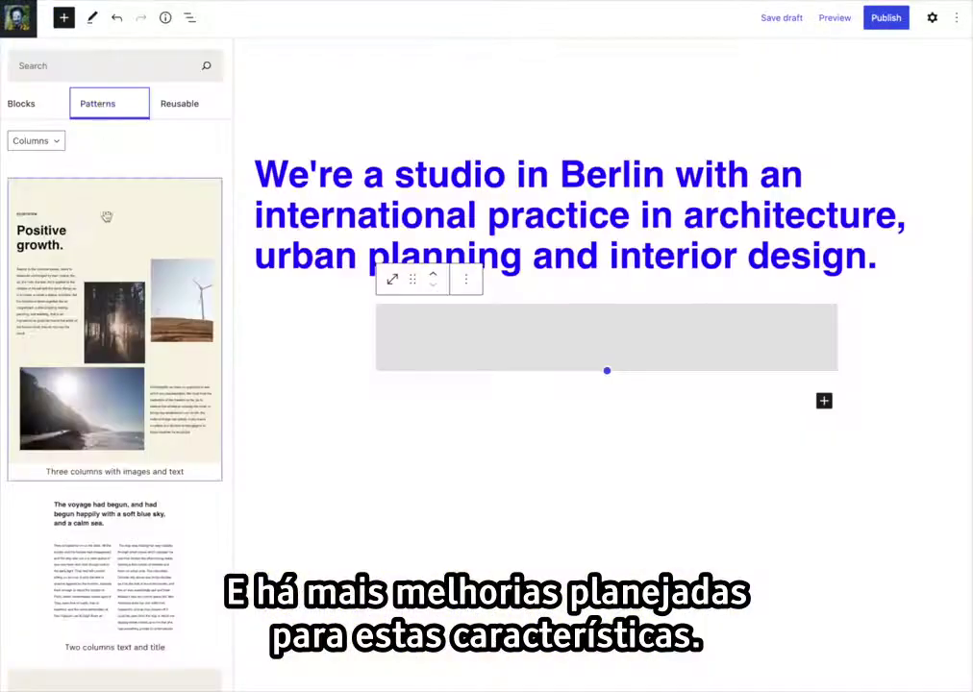
- Drop the 'Three columns with images and text' pattern below the Berlin paragraph and move its forest image
{"action": "left_click_drag", "start_coordinate": [104, 225], "coordinate": [471, 314]}
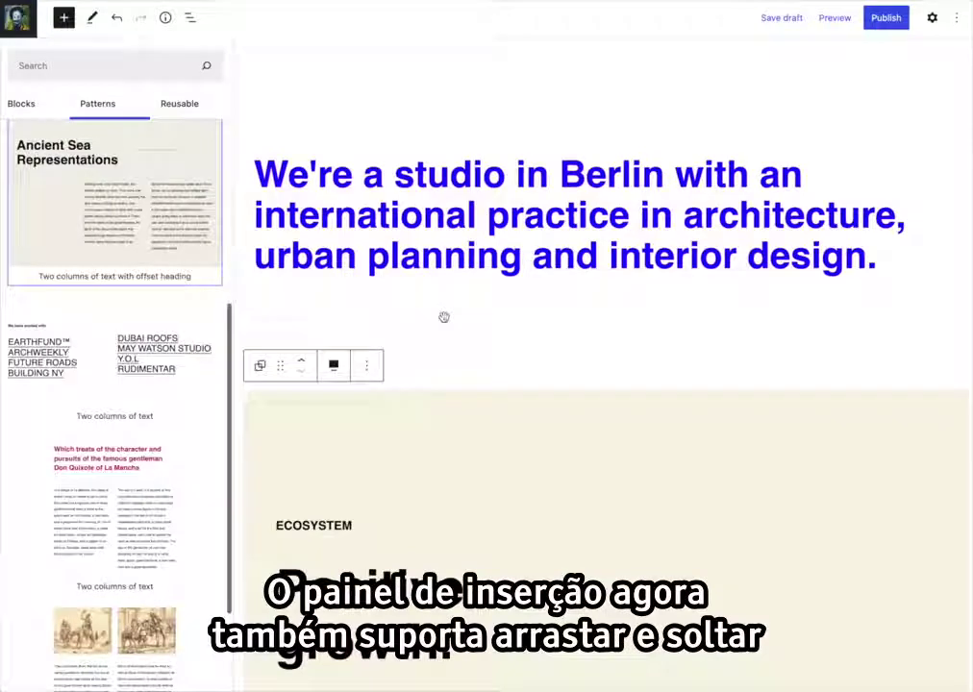
{"action": "left_click", "coordinate": [63, 19]}
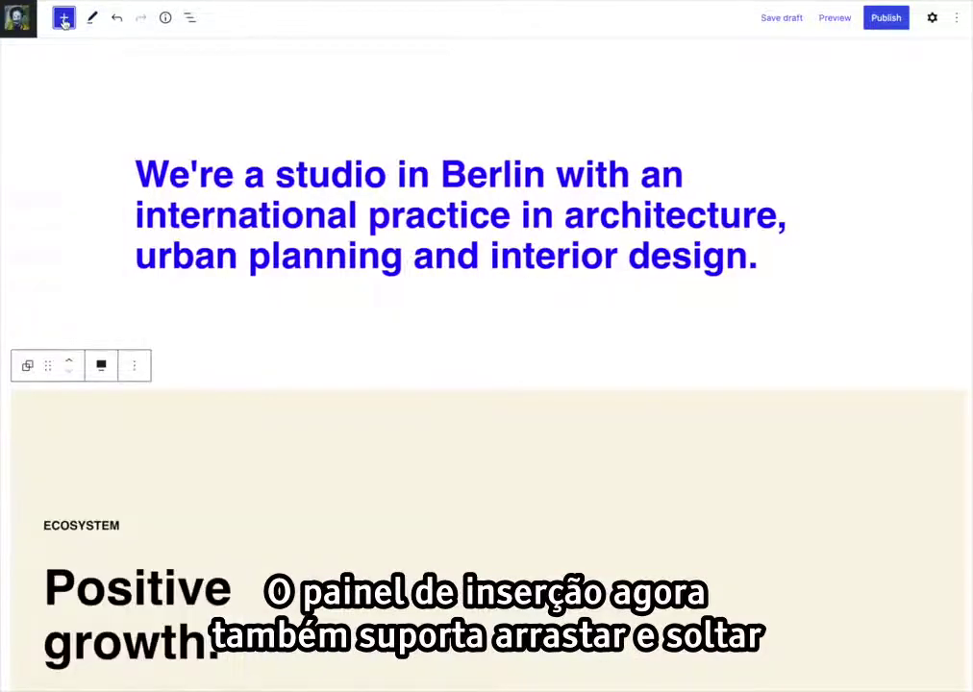
{"action": "scroll", "coordinate": [415, 326], "scroll_direction": "down", "scroll_amount": 6}
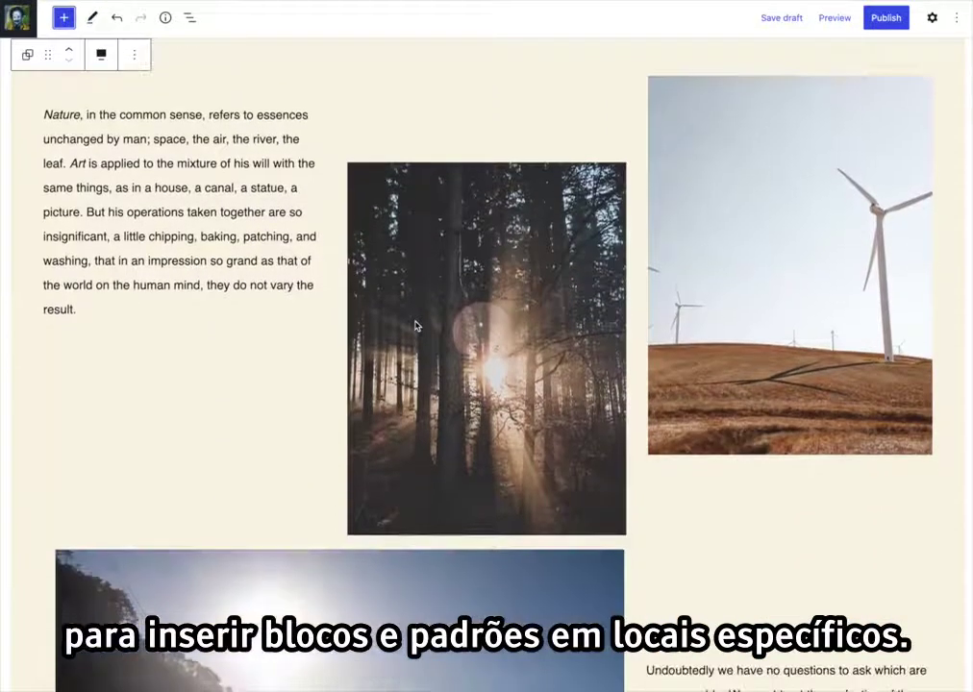
{"action": "left_click", "coordinate": [448, 284]}
{"action": "left_click_drag", "start_coordinate": [420, 141], "coordinate": [767, 239]}
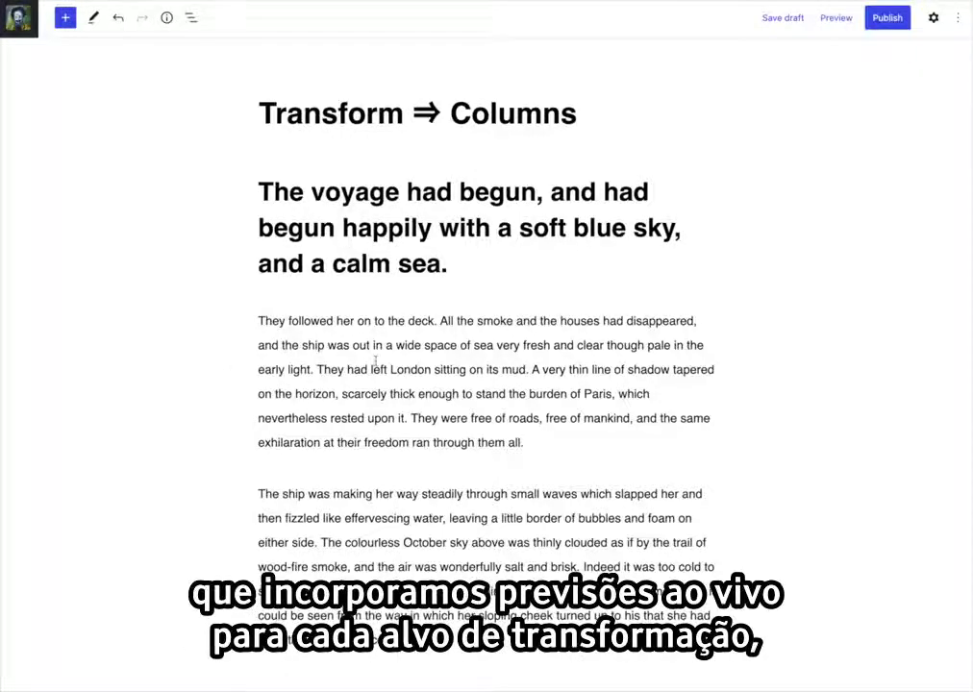
- Transform the two voyage paragraphs into a Columns block
{"action": "left_click", "coordinate": [376, 367]}
{"action": "left_click_drag", "start_coordinate": [375, 368], "coordinate": [384, 493]}
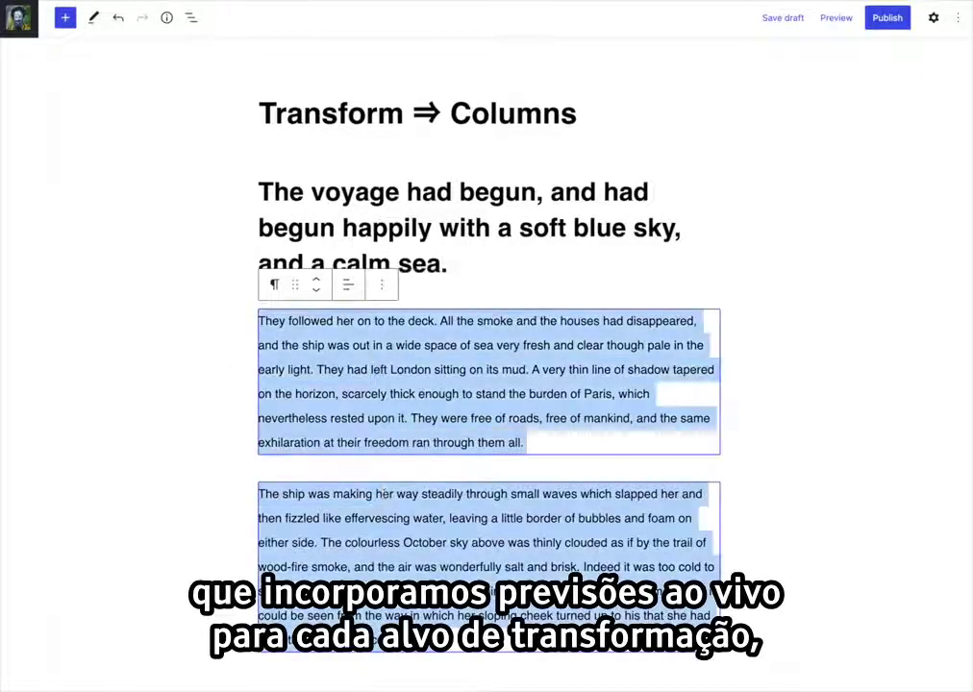
{"action": "left_click", "coordinate": [273, 284]}
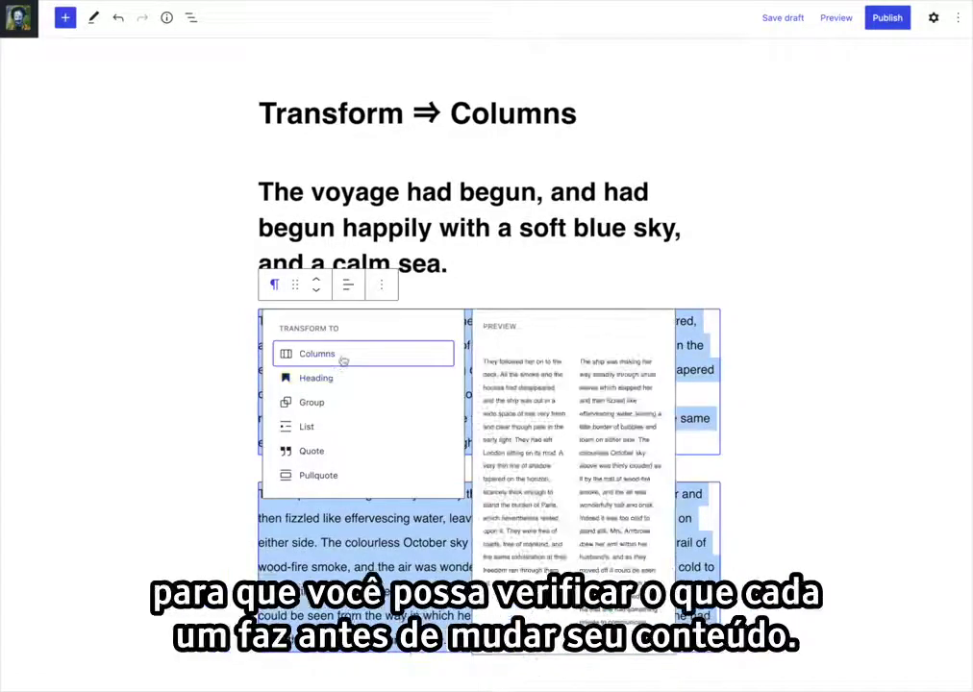
{"action": "left_click", "coordinate": [342, 361]}
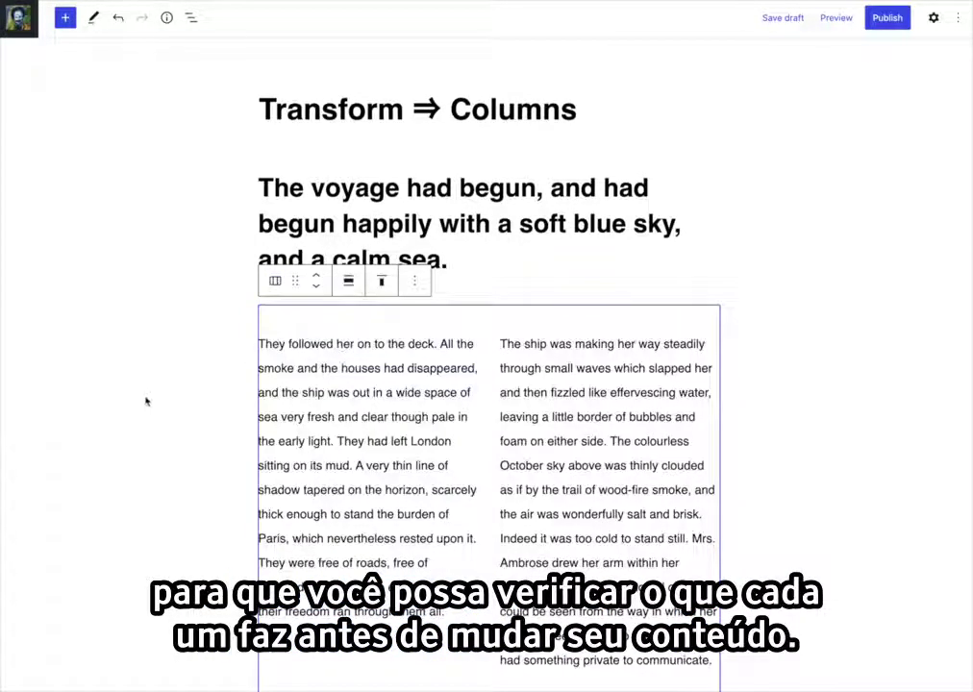
{"action": "left_click", "coordinate": [180, 409]}
- Transform the One, Two, Three paragraphs into a Columns block
{"action": "scroll", "coordinate": [179, 411], "scroll_direction": "down", "scroll_amount": 2}
{"action": "scroll", "coordinate": [179, 409], "scroll_direction": "down", "scroll_amount": 7}
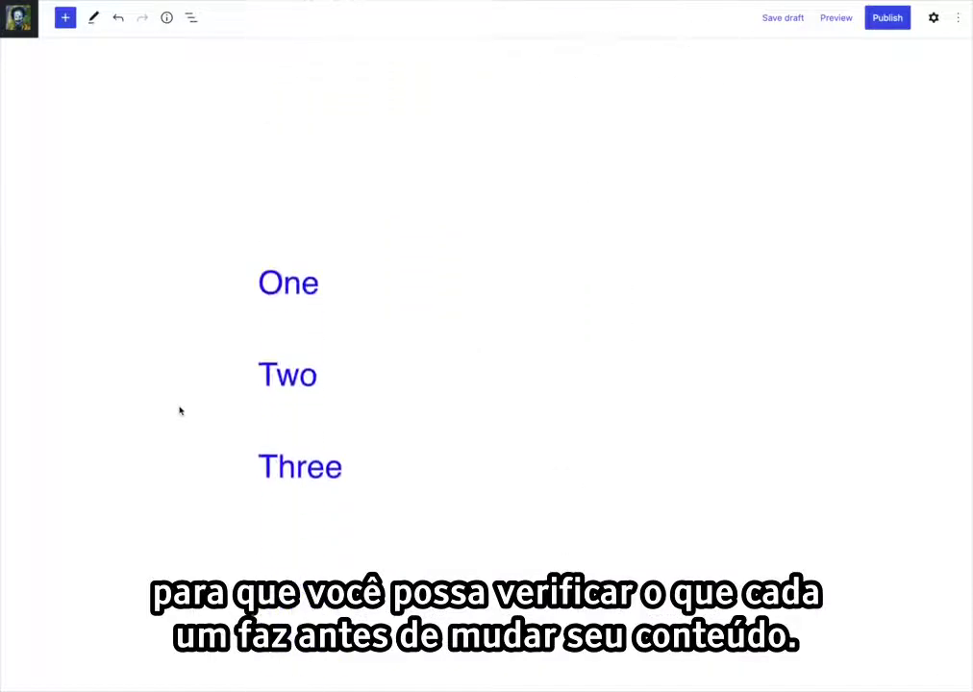
{"action": "left_click_drag", "start_coordinate": [294, 202], "coordinate": [295, 337]}
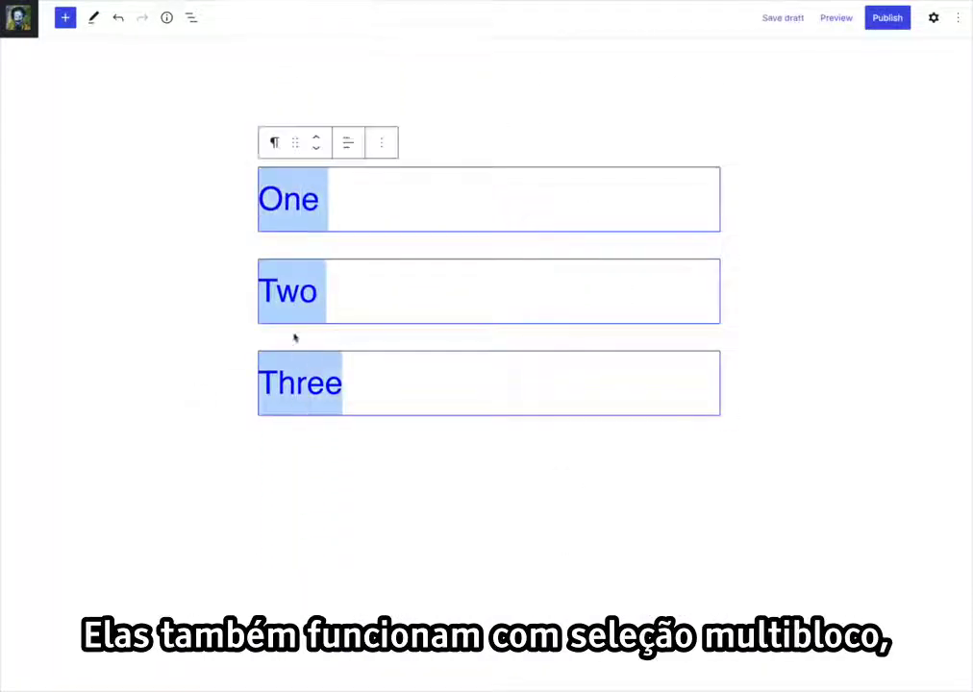
{"action": "left_click", "coordinate": [275, 141]}
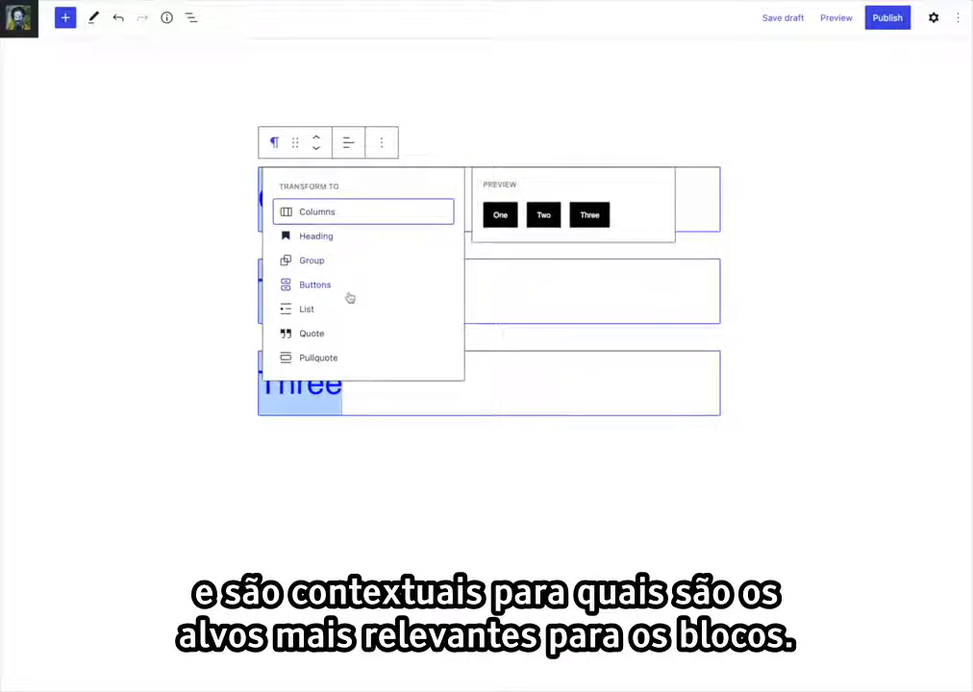
{"action": "left_click", "coordinate": [345, 211]}
{"action": "left_click", "coordinate": [154, 213]}
{"action": "scroll", "coordinate": [154, 215], "scroll_direction": "down", "scroll_amount": 6}
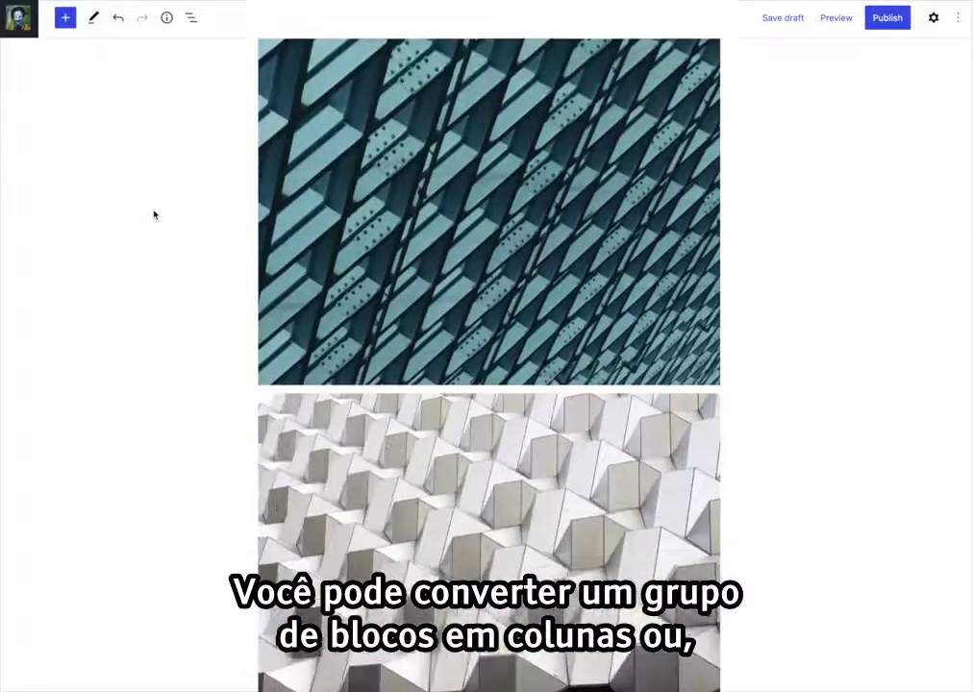
- Select both image blocks and transform them into a single Gallery block
{"action": "left_click", "coordinate": [289, 288]}
{"action": "scroll", "coordinate": [337, 479], "scroll_direction": "down", "scroll_amount": 1}
{"action": "left_click", "coordinate": [338, 479]}
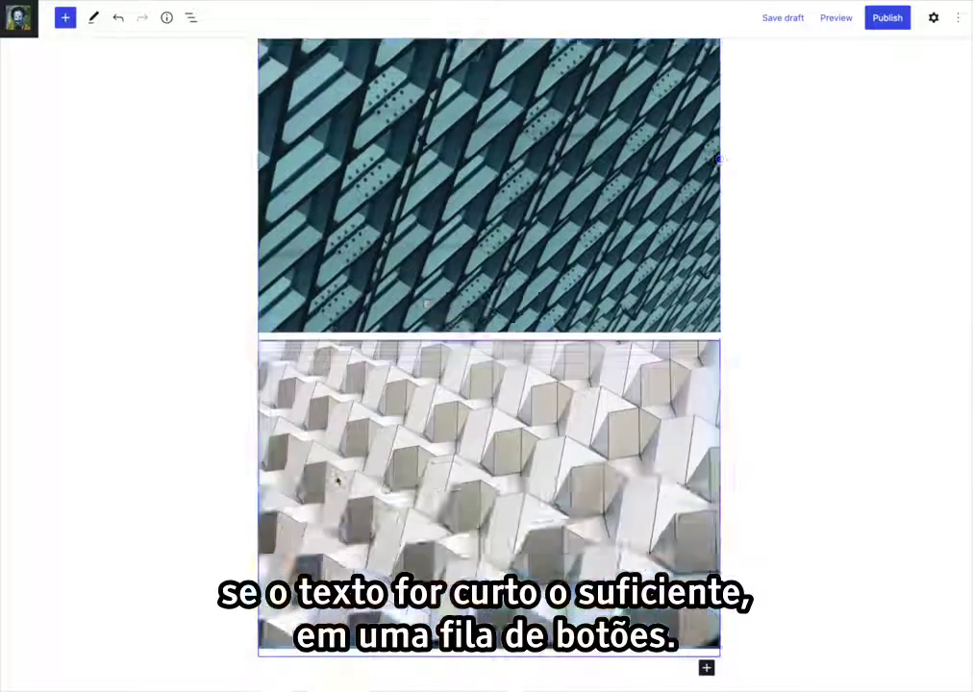
{"action": "left_click", "coordinate": [307, 270], "text": "shift"}
{"action": "left_click", "coordinate": [275, 56]}
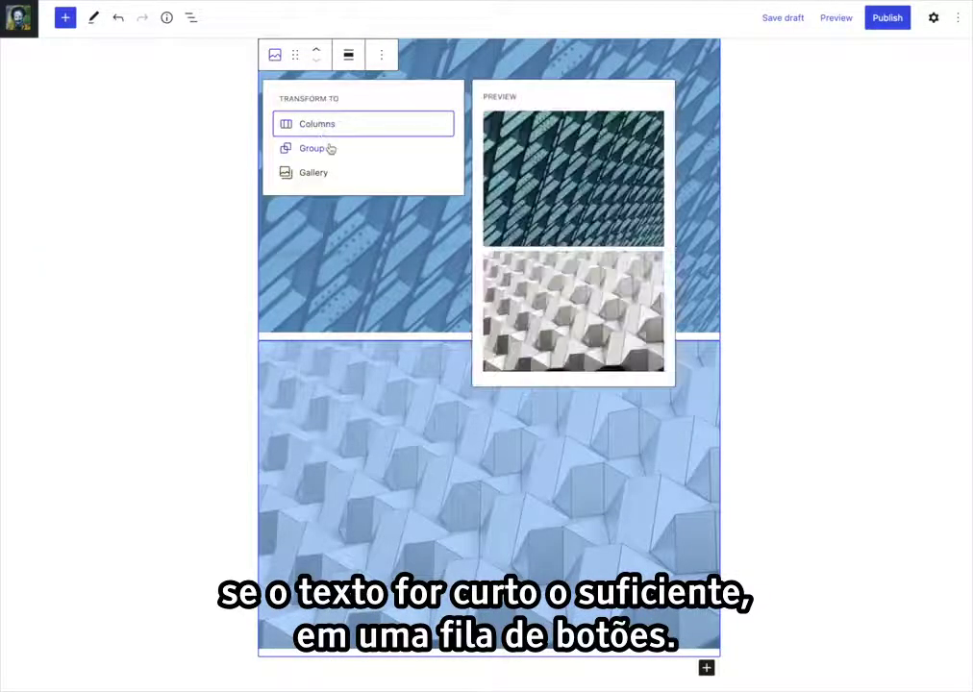
{"action": "left_click", "coordinate": [338, 174]}
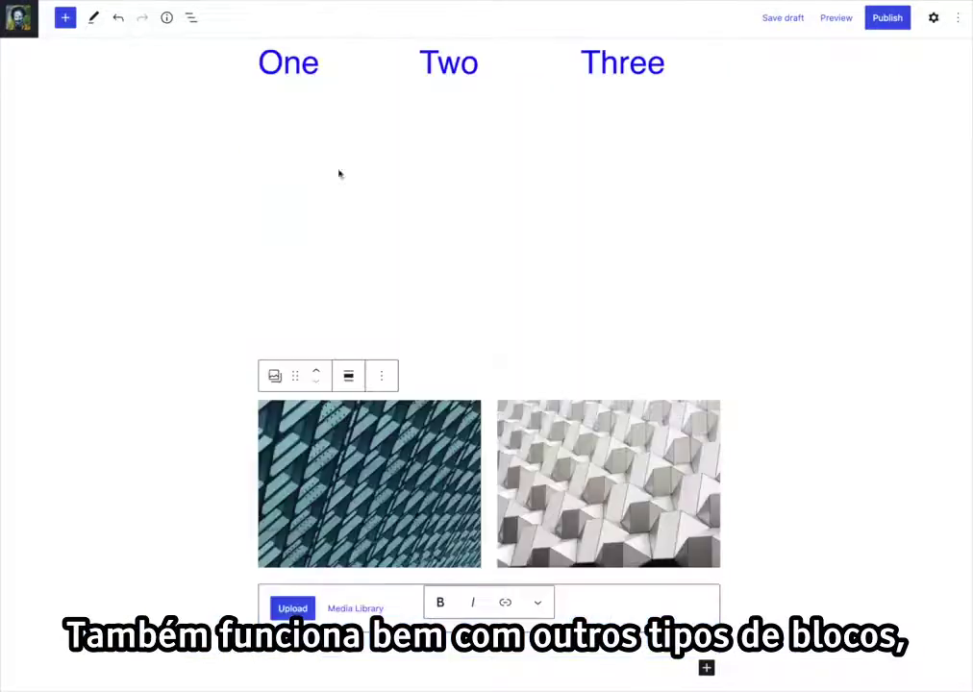
{"action": "left_click", "coordinate": [151, 455]}
{"action": "scroll", "coordinate": [152, 458], "scroll_direction": "down", "scroll_amount": 2}
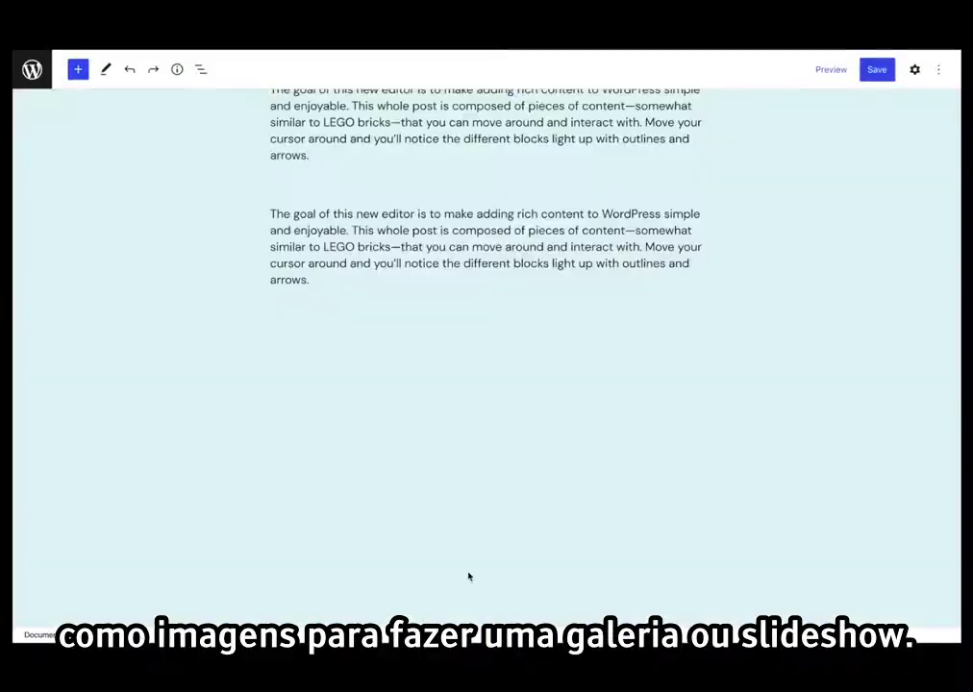
- Insert a Columns block using the Lorem ipsum heading and two-column pattern from the grid view
{"action": "left_click", "coordinate": [76, 70]}
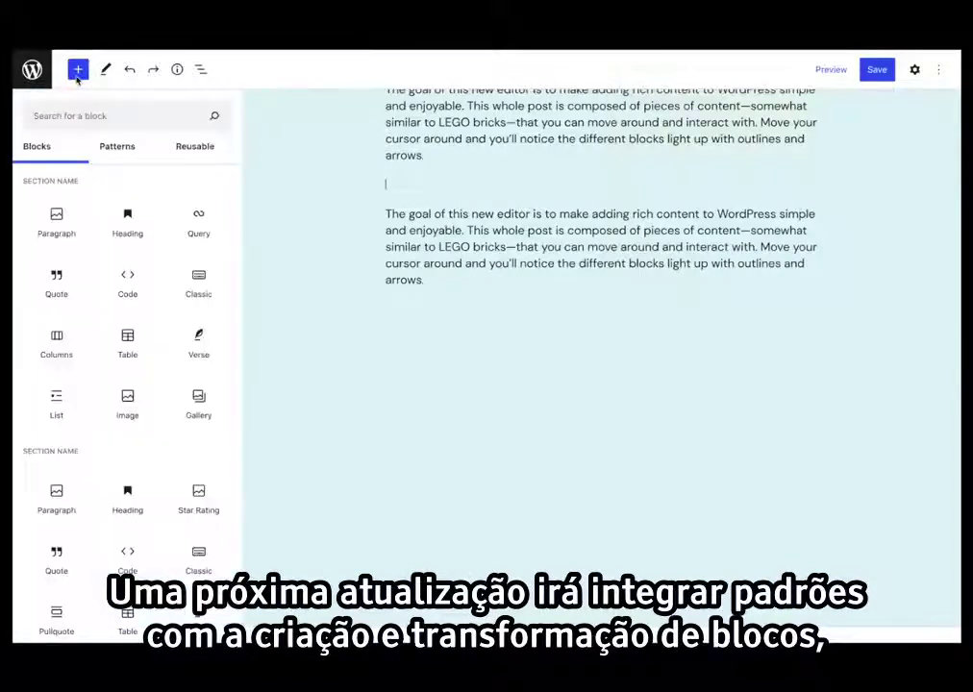
{"action": "left_click", "coordinate": [57, 341]}
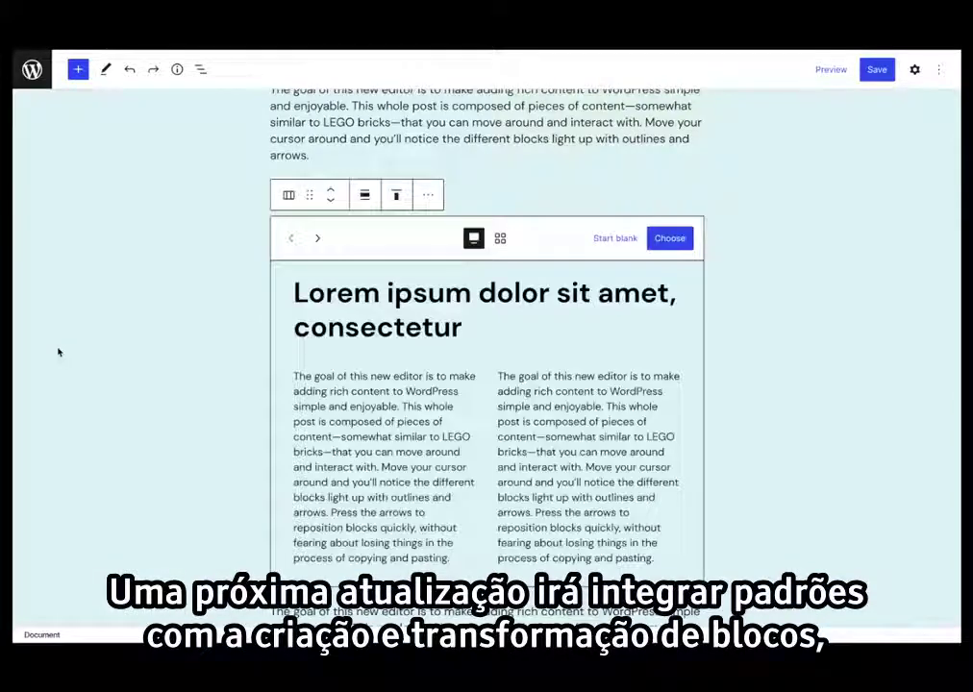
{"action": "left_click", "coordinate": [318, 239]}
{"action": "left_click", "coordinate": [290, 239]}
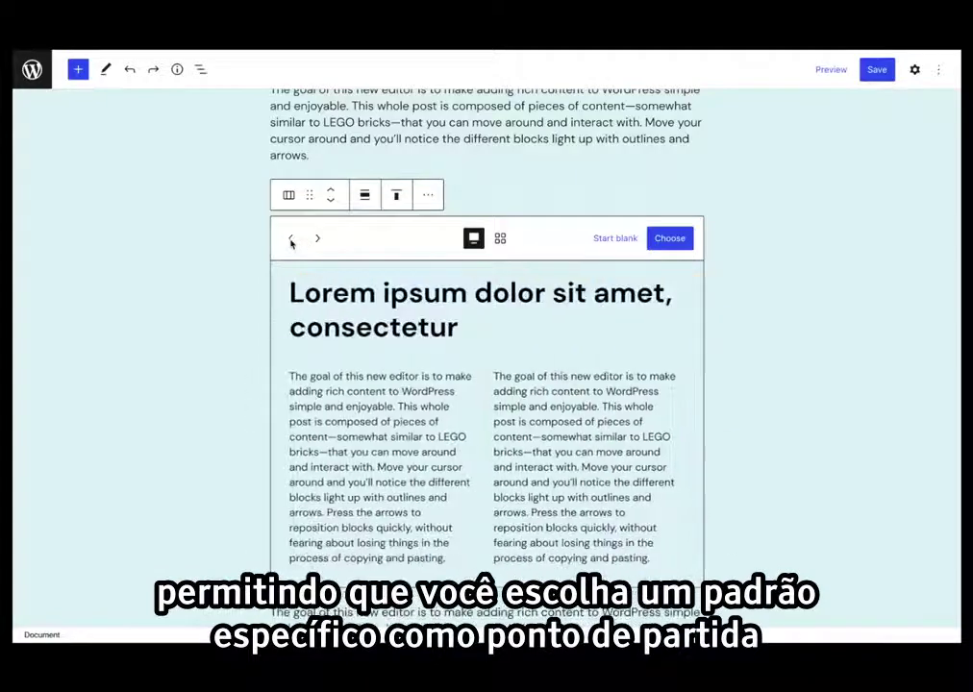
{"action": "left_click", "coordinate": [499, 240]}
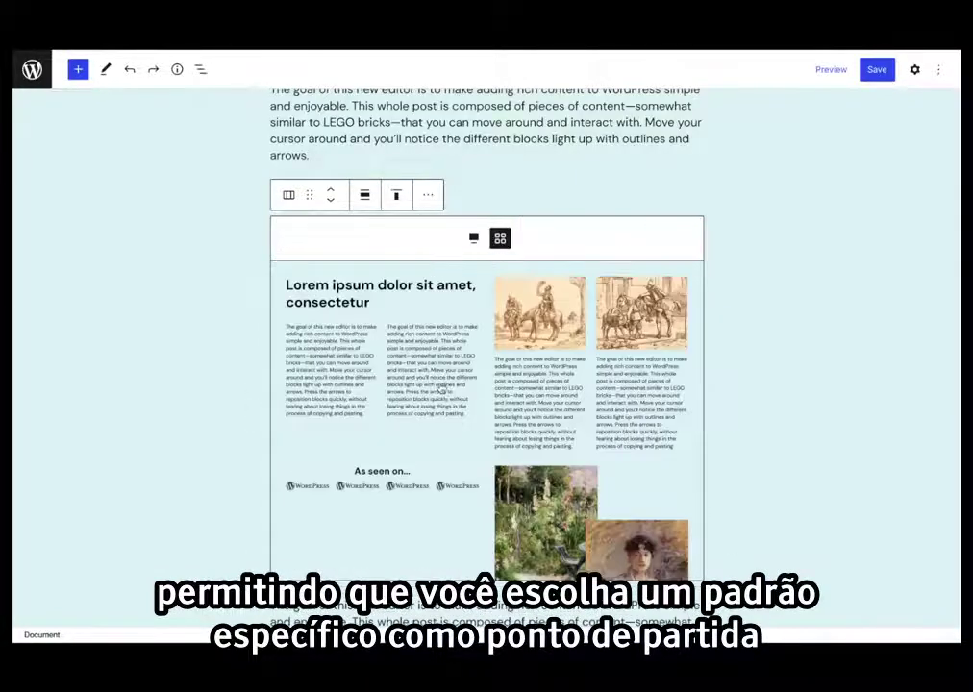
{"action": "scroll", "coordinate": [441, 389], "scroll_direction": "down", "scroll_amount": 3}
{"action": "scroll", "coordinate": [441, 389], "scroll_direction": "up", "scroll_amount": 3}
{"action": "left_click", "coordinate": [388, 349]}
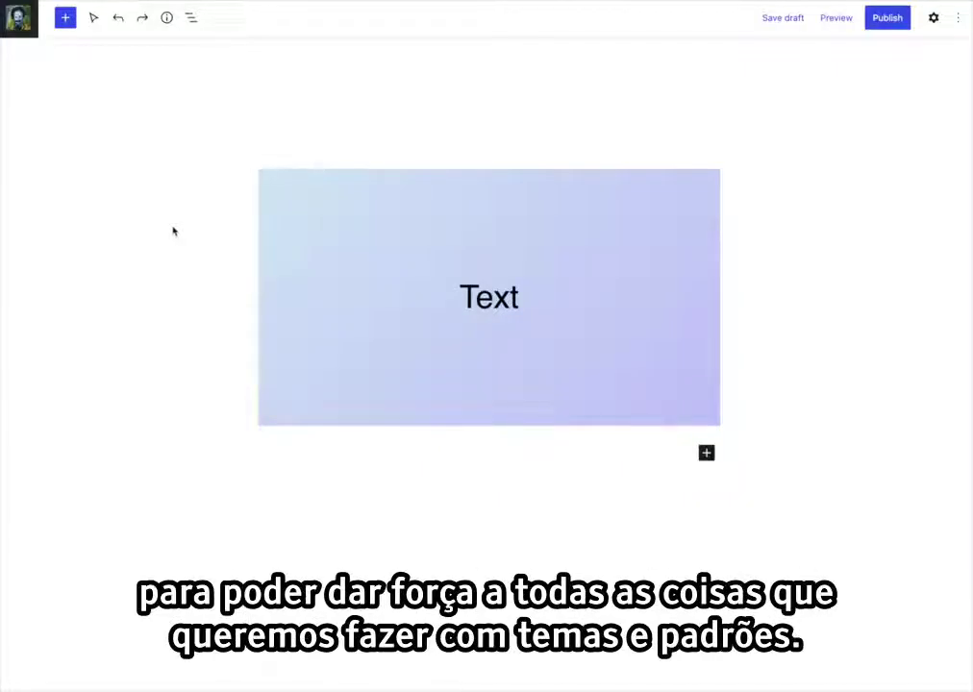
- Select the Text cover block and drop the stormy lighthouse photo onto it as its background
{"action": "left_click", "coordinate": [338, 228]}
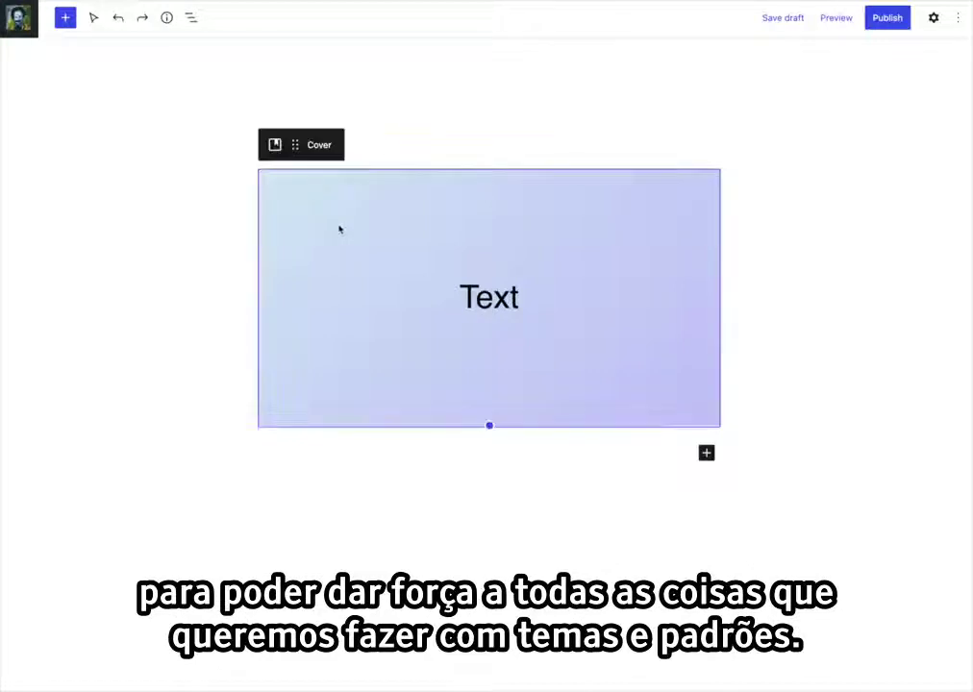
{"action": "left_click", "coordinate": [485, 299]}
{"action": "left_click", "coordinate": [487, 301]}
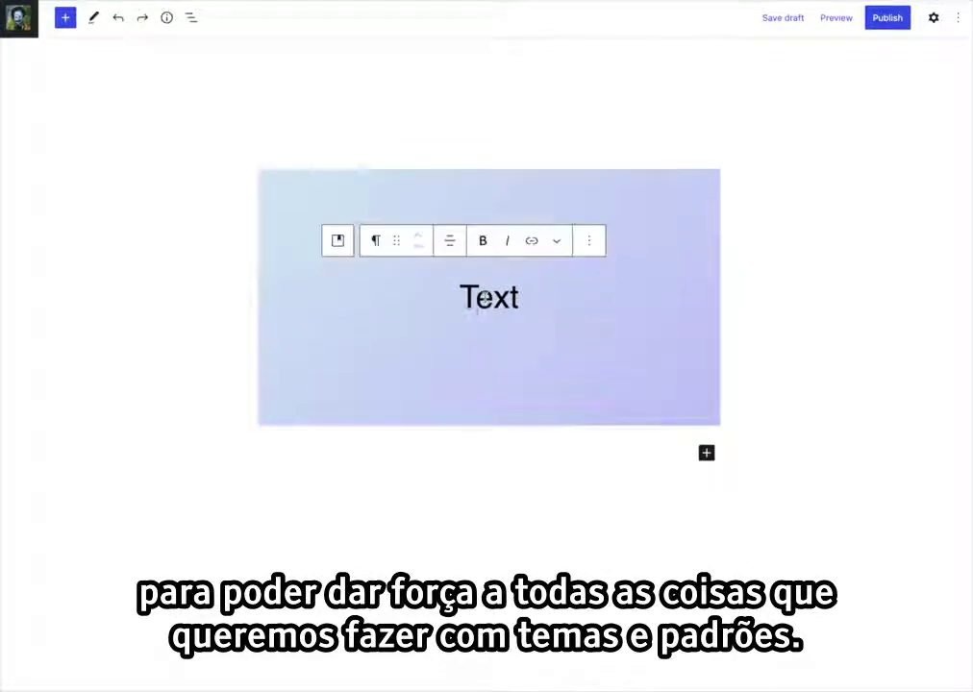
{"action": "left_click", "coordinate": [337, 244]}
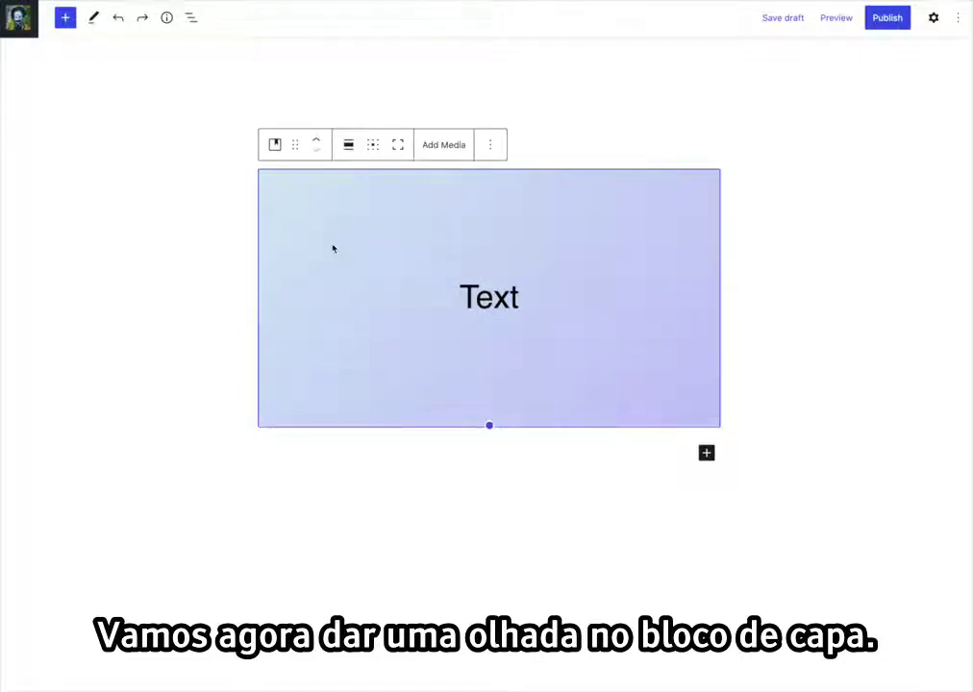
{"action": "left_click_drag", "start_coordinate": [972, 241], "coordinate": [425, 215]}
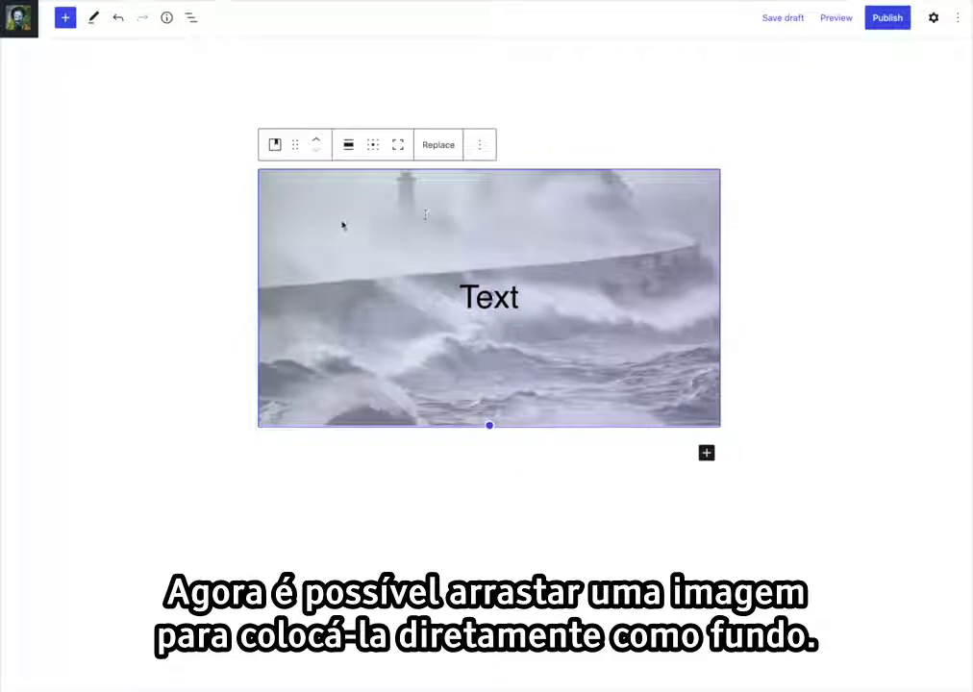
- Move the cover's focal point to the top and set its overlay opacity to 20
{"action": "left_click", "coordinate": [934, 17]}
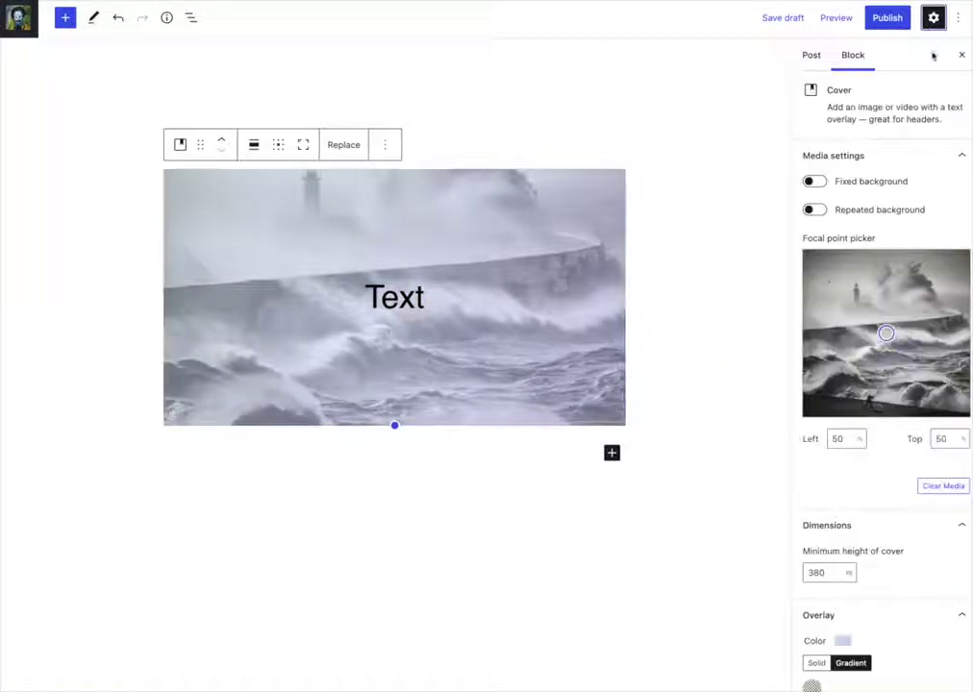
{"action": "left_click_drag", "start_coordinate": [886, 312], "coordinate": [891, 243]}
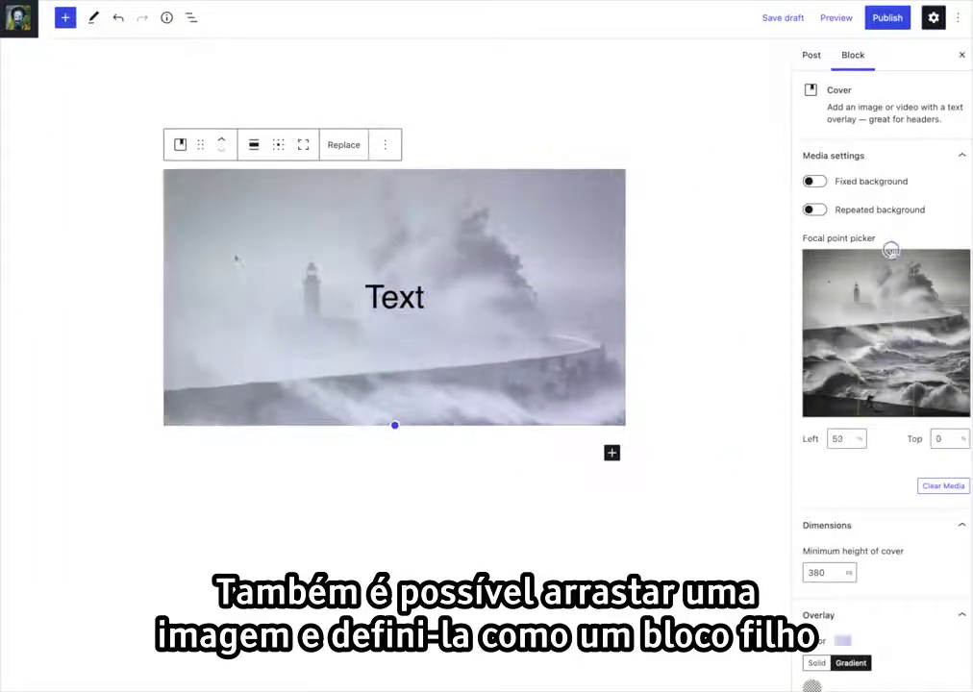
{"action": "scroll", "coordinate": [901, 513], "scroll_direction": "down", "scroll_amount": 5}
{"action": "mouse_move", "coordinate": [846, 545]}
{"action": "left_mouse_down"}
{"action": "mouse_move", "coordinate": [819, 541]}
{"action": "mouse_move", "coordinate": [830, 540]}
{"action": "left_mouse_up"}
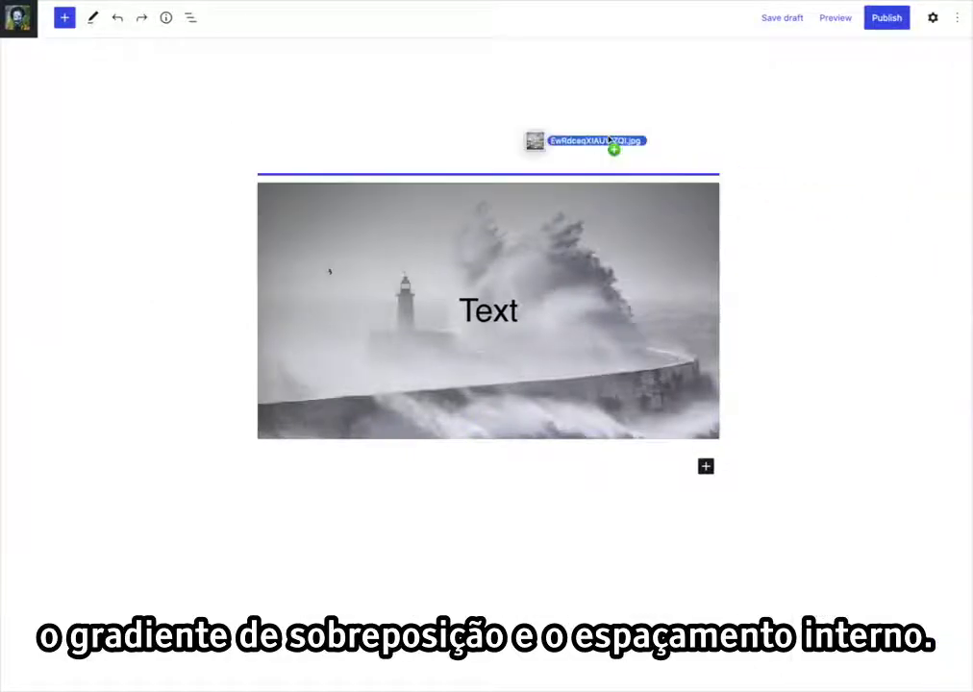
- Add a photo inside the cover, raise its padding to 79 px and overlay opacity to 80
{"action": "left_click_drag", "start_coordinate": [612, 148], "coordinate": [502, 288]}
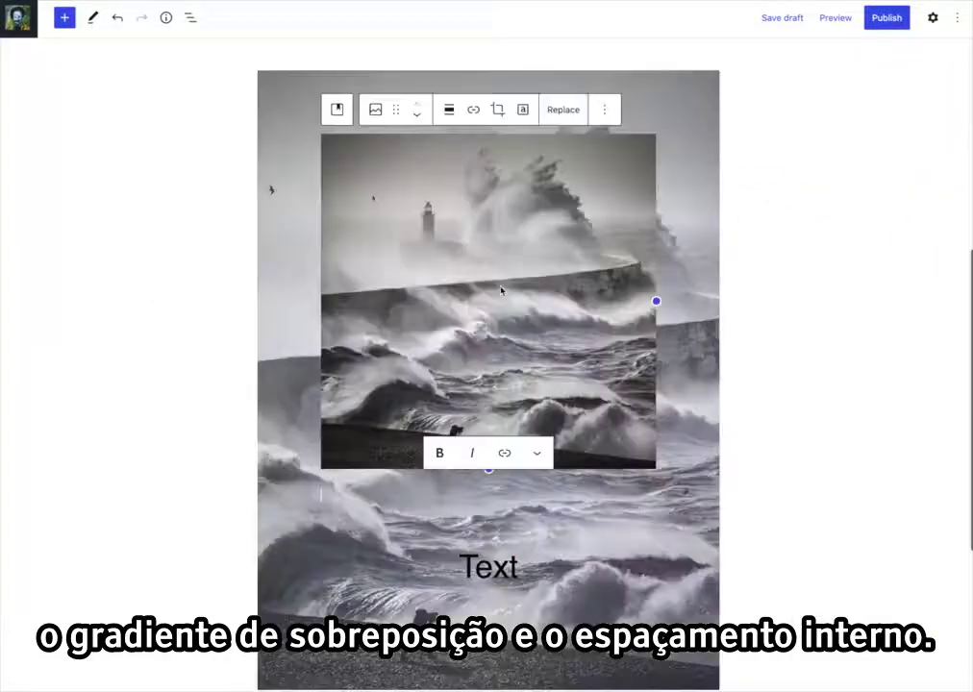
{"action": "left_click", "coordinate": [693, 121]}
{"action": "left_click", "coordinate": [932, 19]}
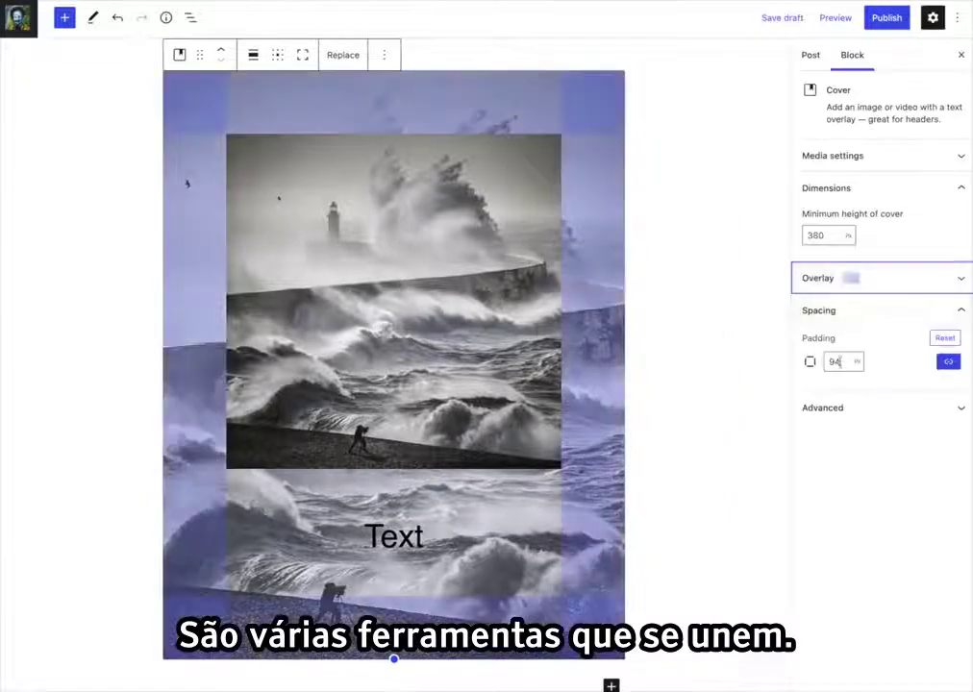
{"action": "mouse_move", "coordinate": [834, 361]}
{"action": "left_mouse_down"}
{"action": "mouse_move", "coordinate": [851, 299]}
{"action": "mouse_move", "coordinate": [843, 386]}
{"action": "mouse_move", "coordinate": [847, 369]}
{"action": "left_mouse_up"}
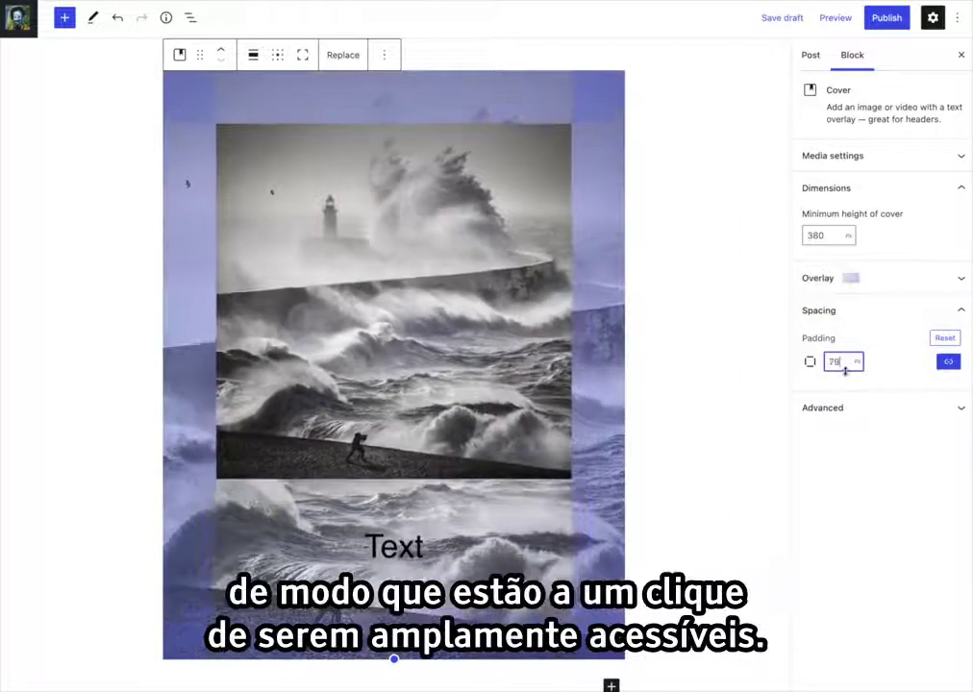
{"action": "left_click", "coordinate": [910, 280]}
{"action": "left_click_drag", "start_coordinate": [868, 505], "coordinate": [894, 509]}
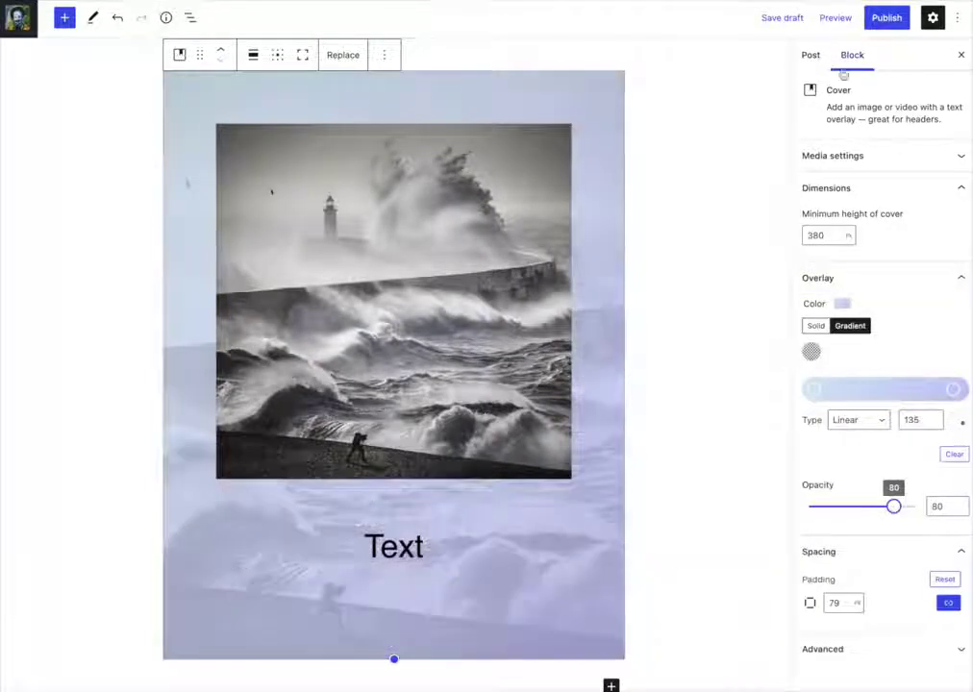
{"action": "left_click", "coordinate": [960, 54]}
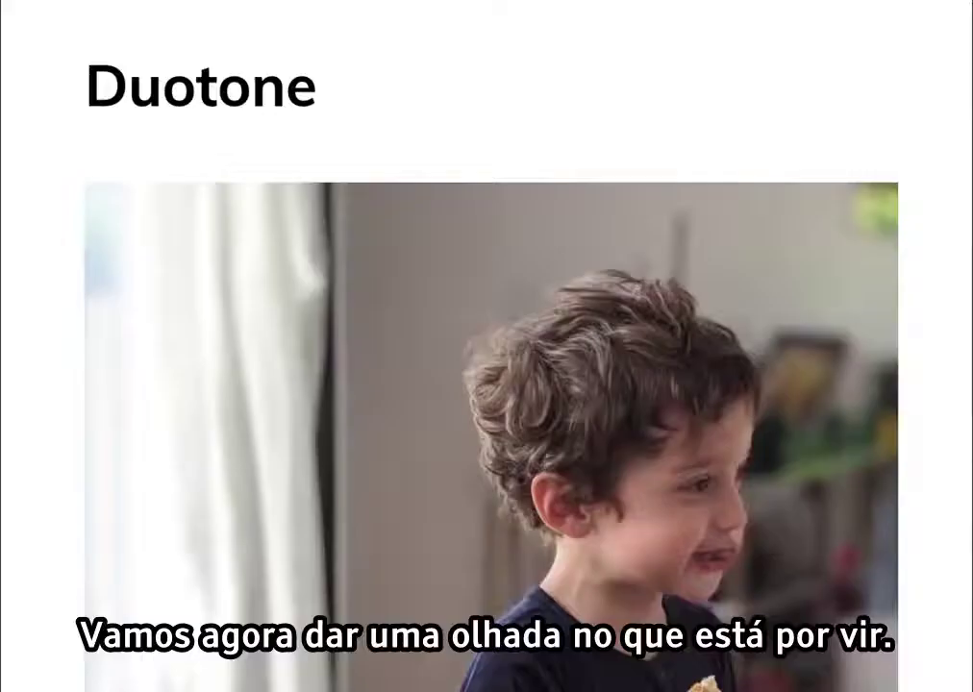
- Preview dark grayscale, black-white, purple-yellow, blue-red and crimson-yellow duotones on the Duotone image
{"action": "left_click", "coordinate": [317, 576]}
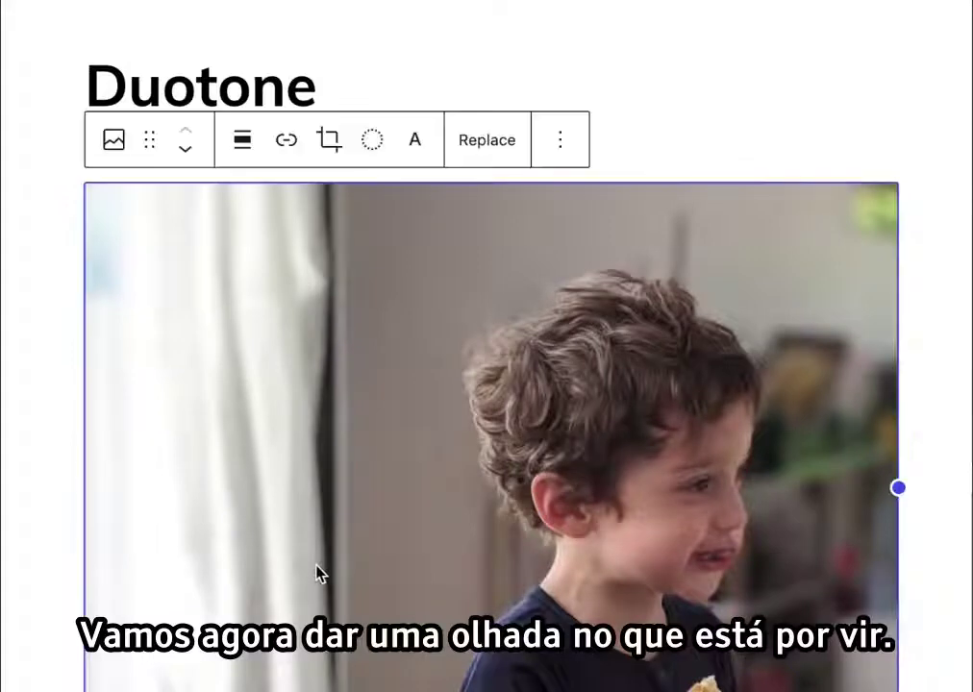
{"action": "left_click", "coordinate": [372, 139]}
{"action": "left_click", "coordinate": [341, 271]}
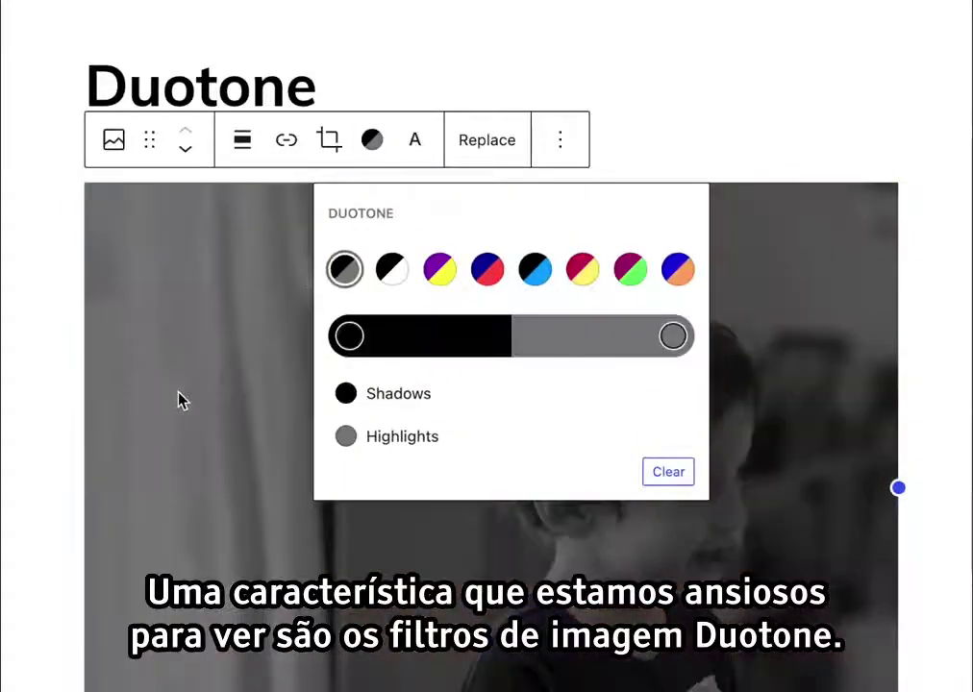
{"action": "left_click", "coordinate": [224, 344]}
{"action": "left_click", "coordinate": [391, 268]}
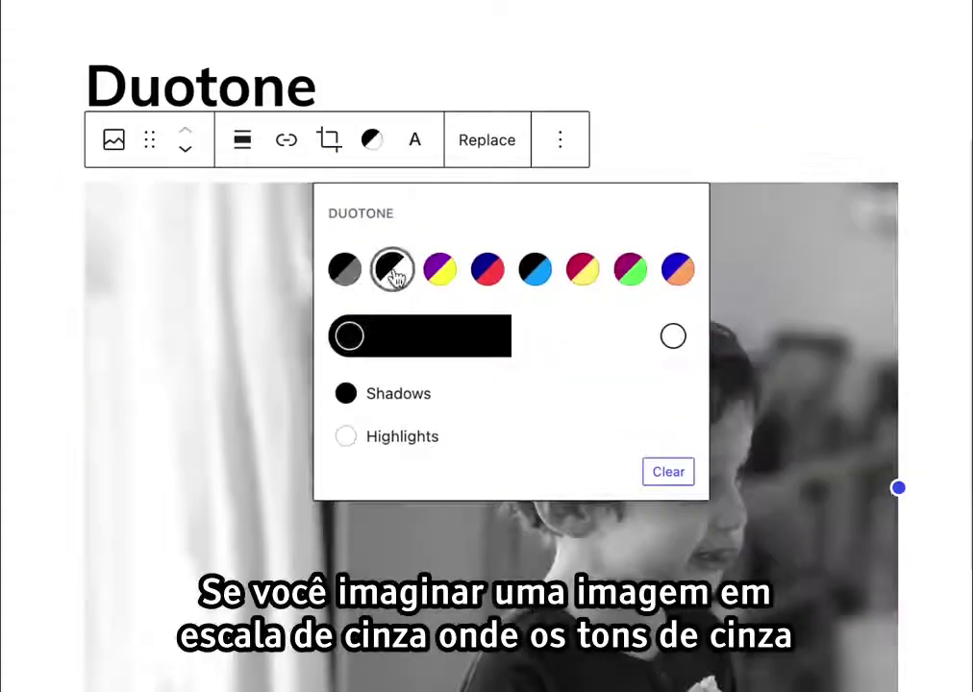
{"action": "left_click", "coordinate": [439, 268]}
{"action": "left_click", "coordinate": [247, 320]}
{"action": "left_click", "coordinate": [372, 140]}
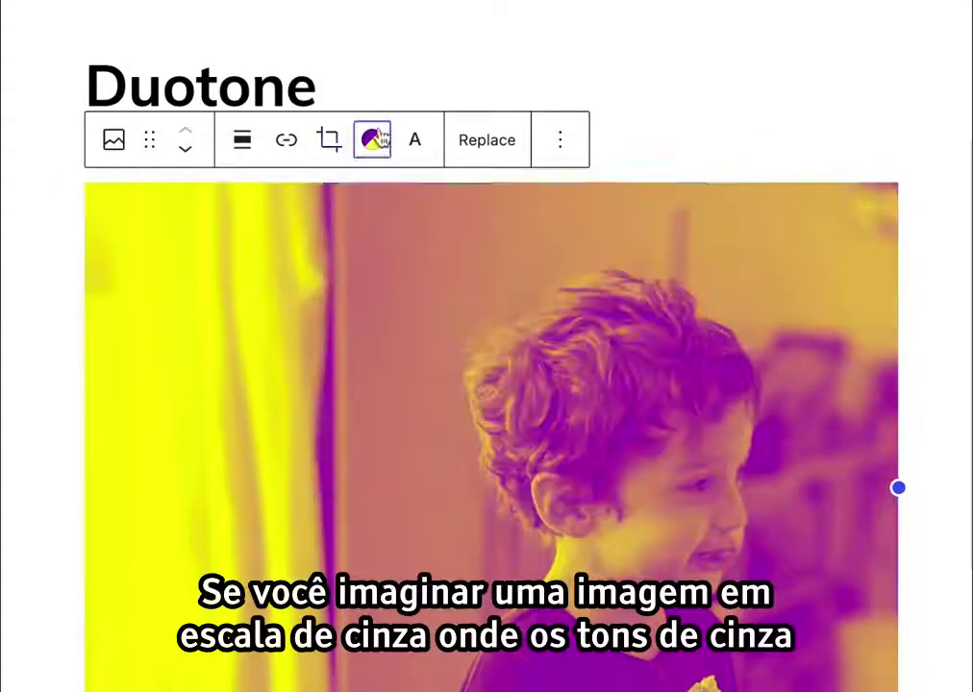
{"action": "left_click", "coordinate": [488, 272]}
{"action": "left_click", "coordinate": [536, 269]}
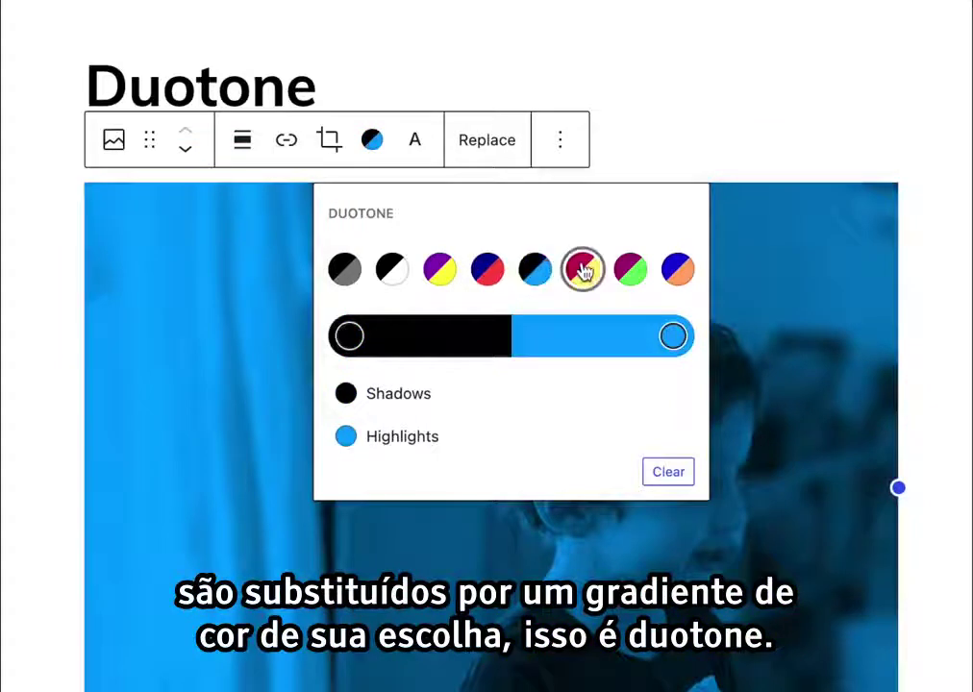
{"action": "left_click", "coordinate": [581, 269]}
{"action": "left_click", "coordinate": [171, 389]}
- Settle on the blue and orange duotone preset for the image
{"action": "left_click", "coordinate": [381, 151]}
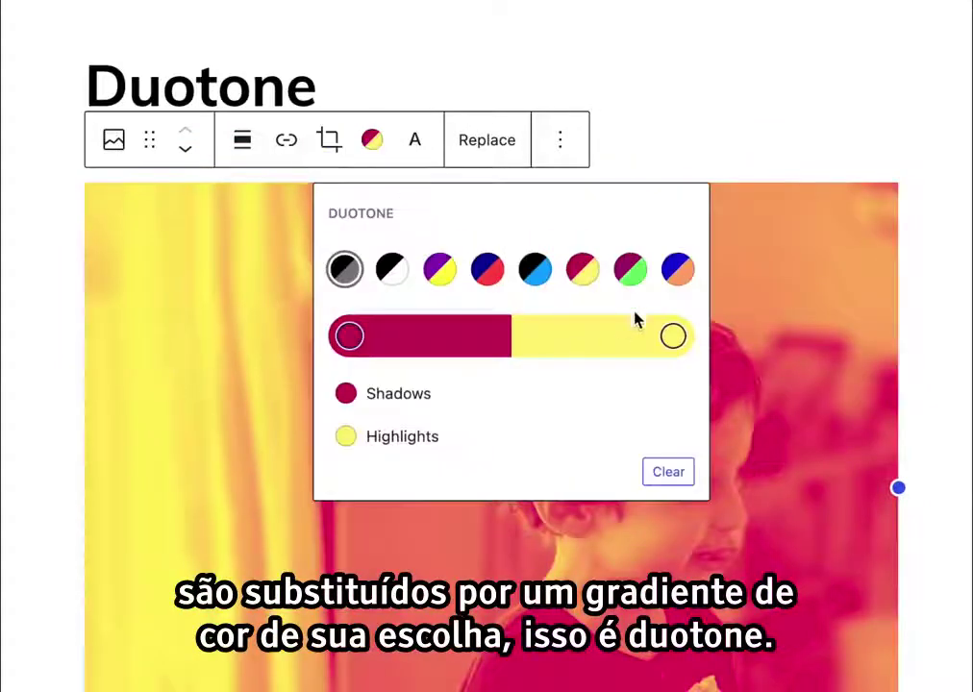
{"action": "left_click", "coordinate": [629, 269]}
{"action": "left_click", "coordinate": [677, 269]}
{"action": "left_click", "coordinate": [223, 546]}
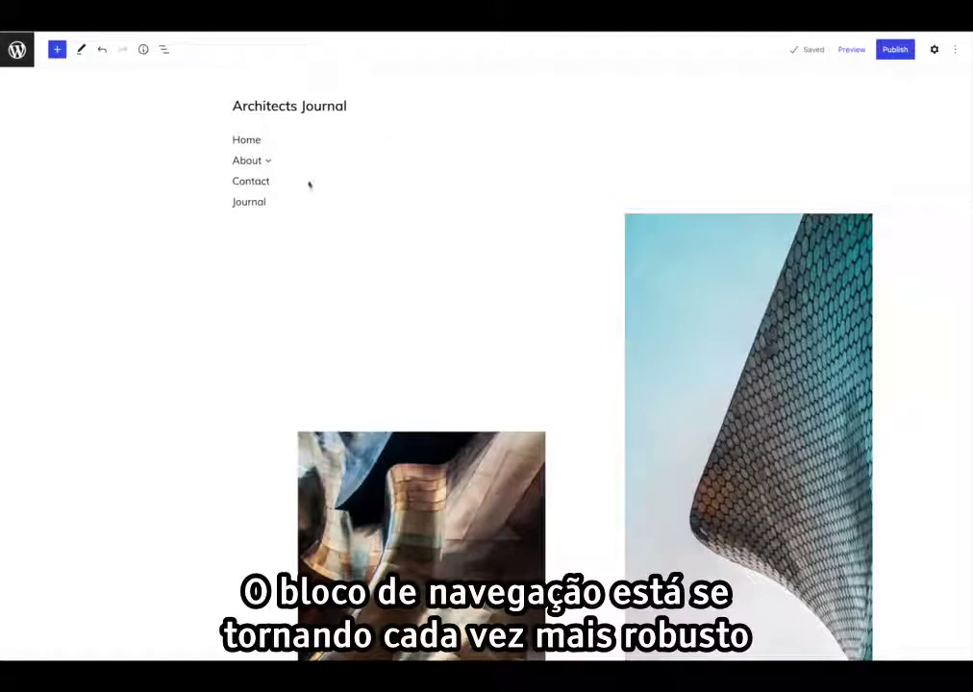
- Expand and collapse the About submenu, then select the whole Navigation block
{"action": "left_click", "coordinate": [257, 161]}
{"action": "mouse_move", "coordinate": [323, 217]}
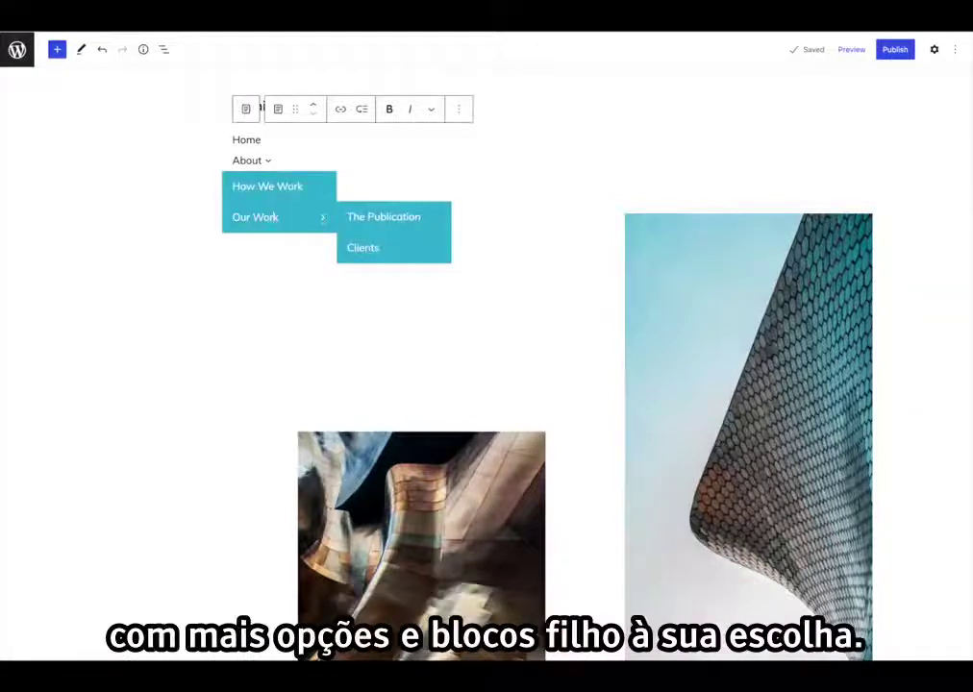
{"action": "left_click", "coordinate": [489, 42]}
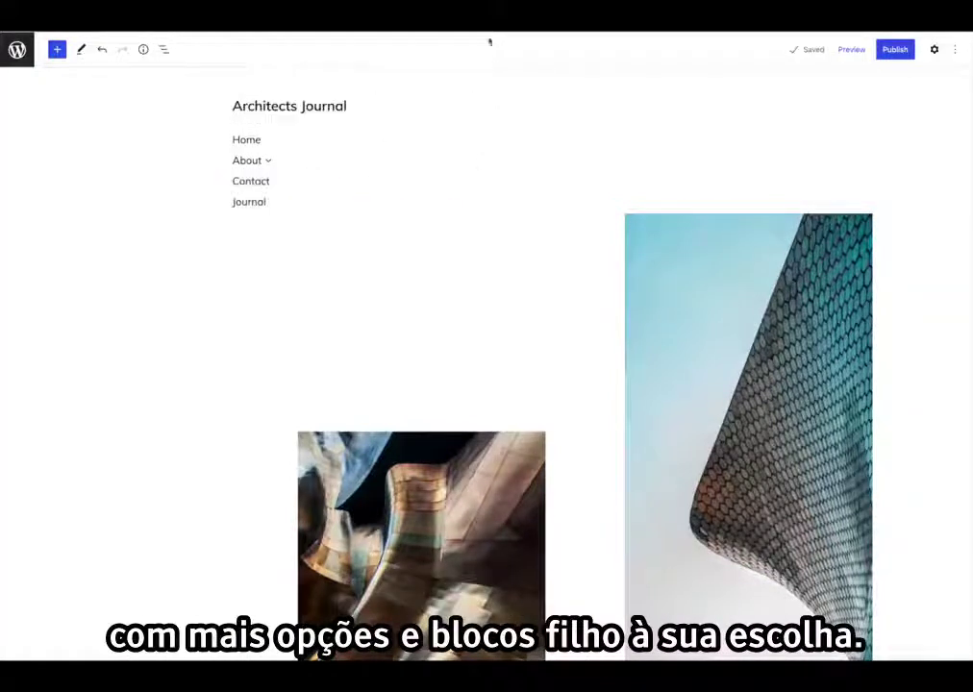
{"action": "left_click", "coordinate": [256, 138]}
{"action": "left_click", "coordinate": [246, 110]}
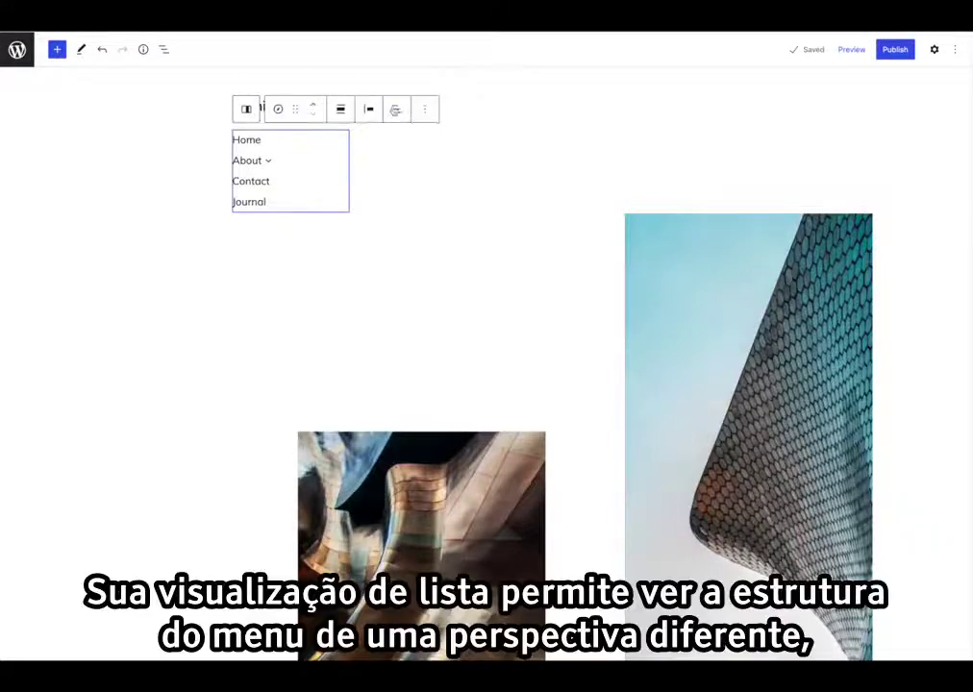
- In the menu list, move About down two places so it follows Journal
{"action": "left_click", "coordinate": [395, 110]}
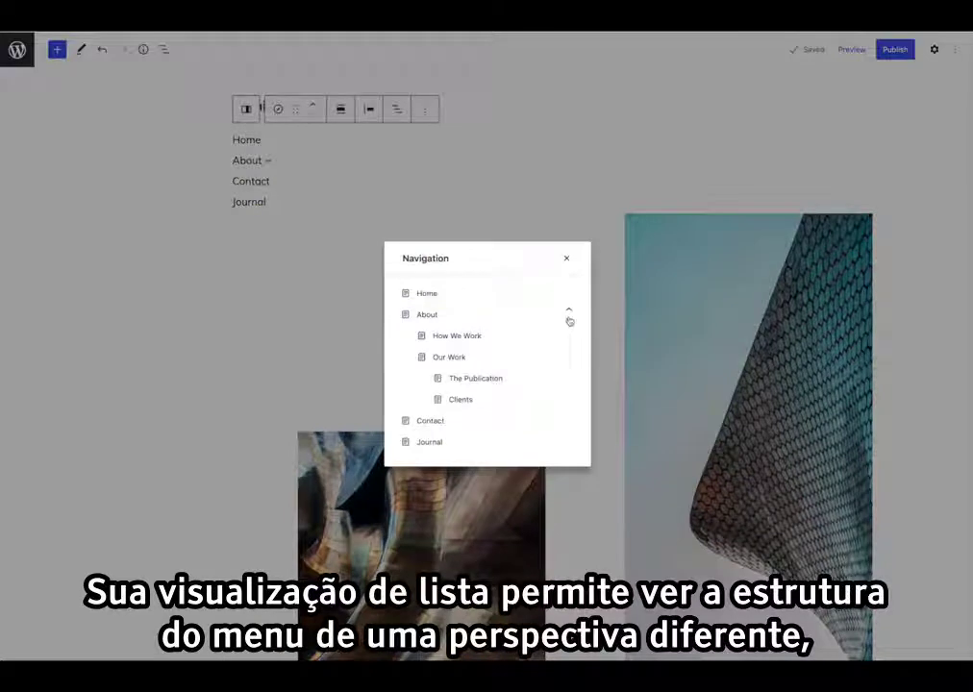
{"action": "left_click", "coordinate": [570, 321]}
{"action": "left_click", "coordinate": [573, 343]}
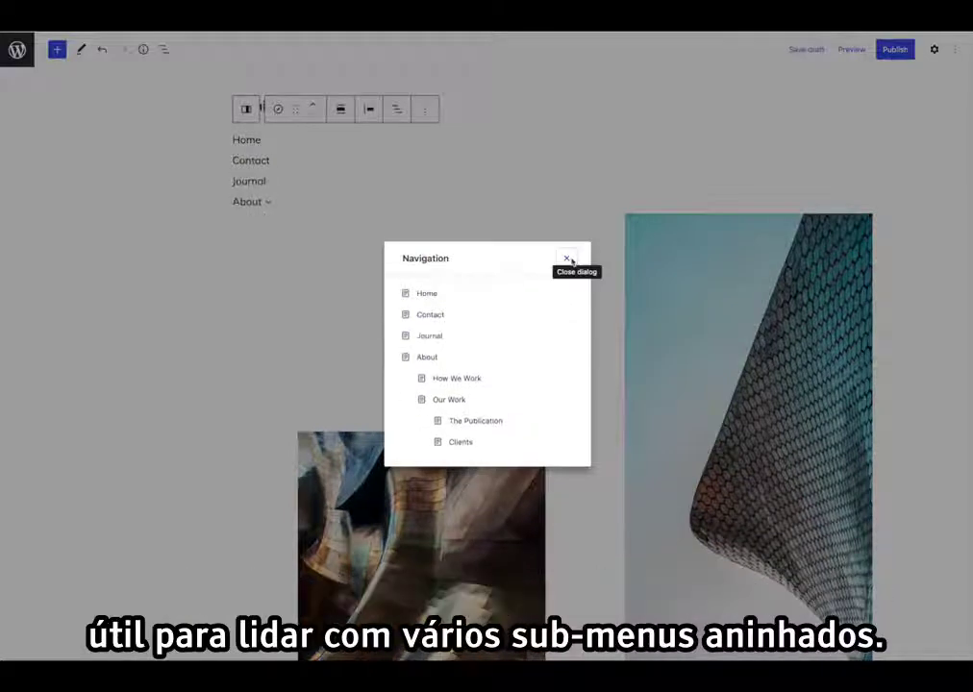
{"action": "left_click", "coordinate": [567, 258]}
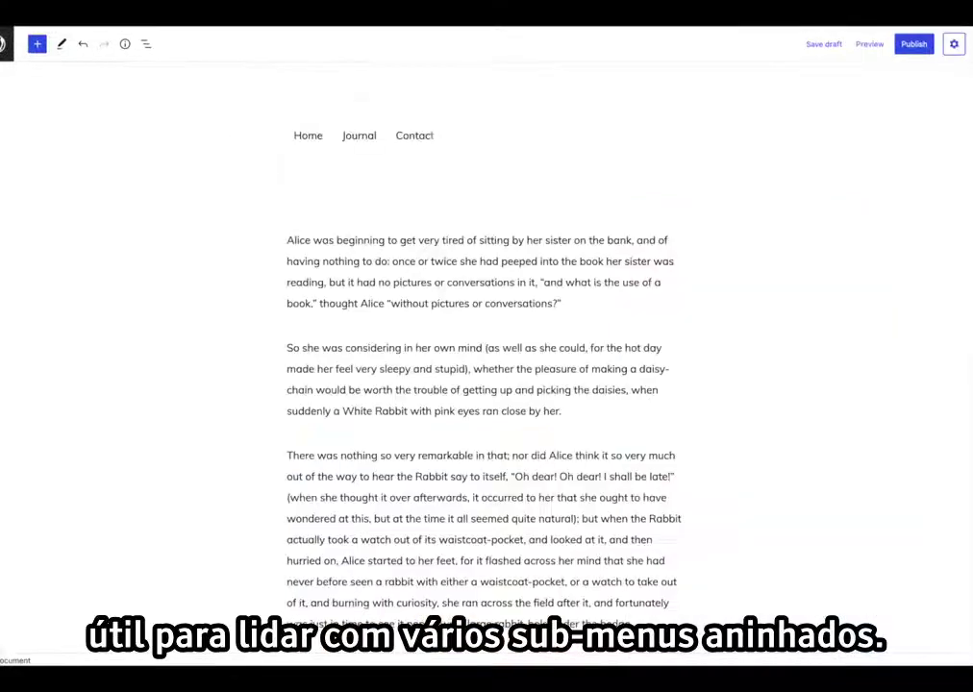
- Make the navigation menu links Black Italic and uppercase
{"action": "left_click", "coordinate": [612, 138]}
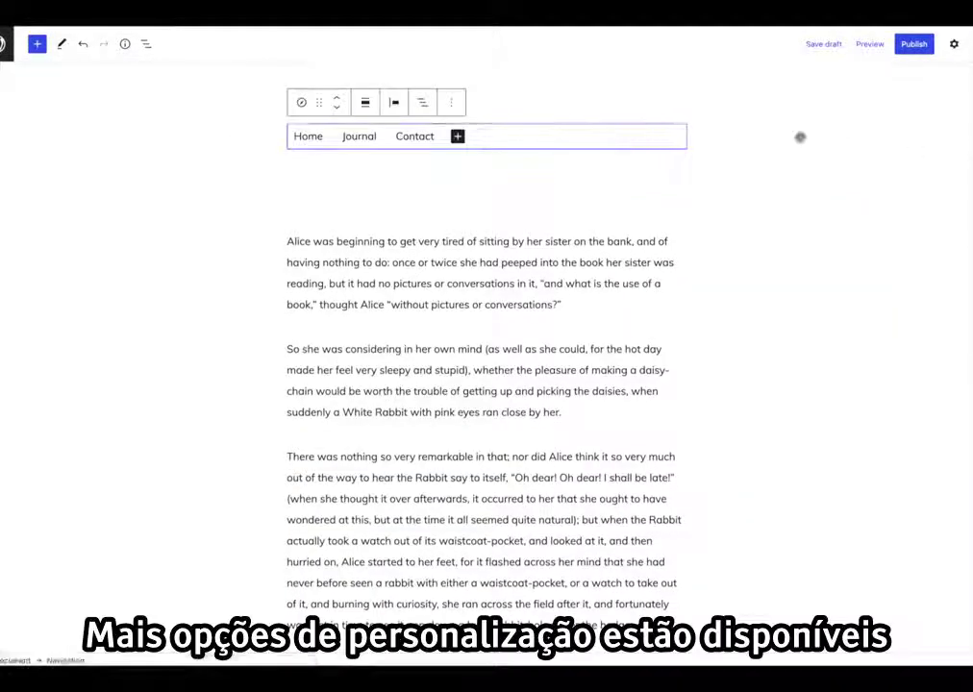
{"action": "key", "text": "ctrl+shift+comma"}
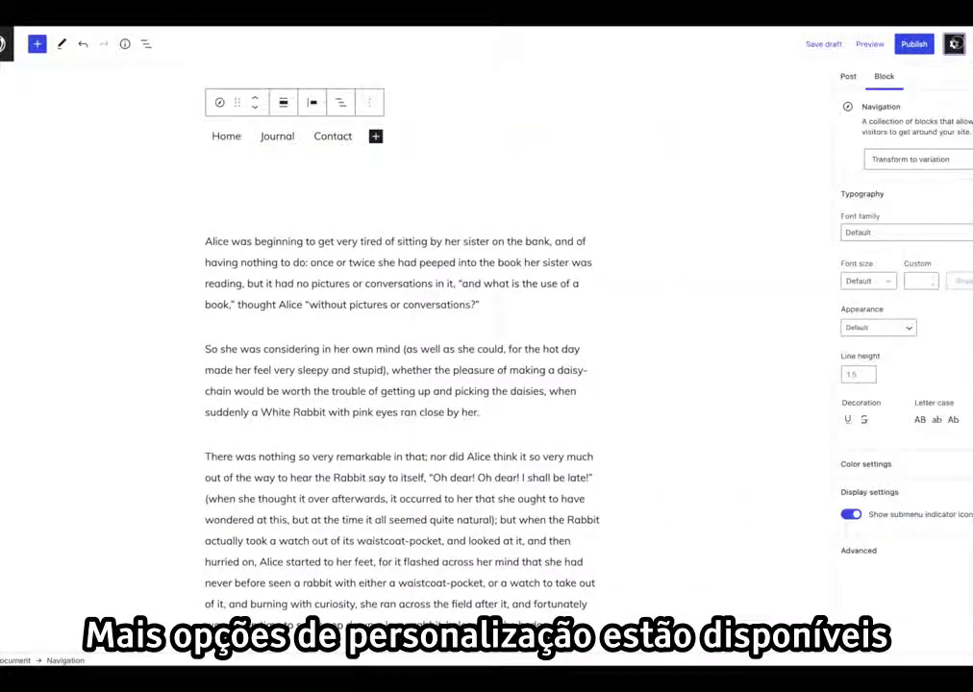
{"action": "left_click", "coordinate": [863, 327]}
{"action": "scroll", "coordinate": [907, 537], "scroll_direction": "down", "scroll_amount": 5}
{"action": "left_click", "coordinate": [906, 540]}
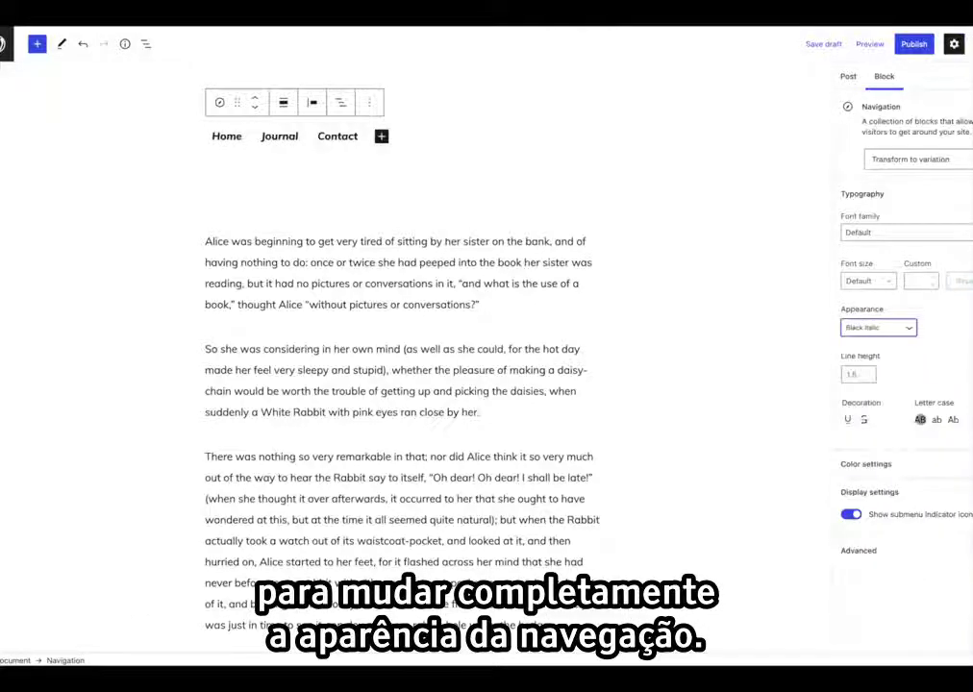
{"action": "left_click", "coordinate": [920, 419]}
- Give the menu a blue background with white text
{"action": "left_click", "coordinate": [906, 465]}
{"action": "left_click", "coordinate": [926, 575]}
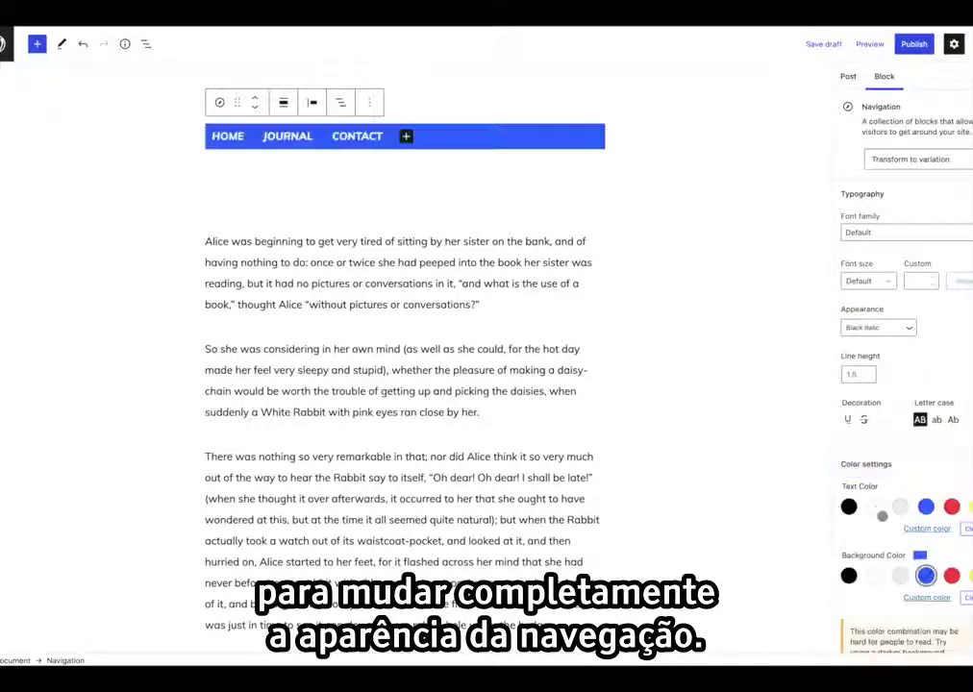
{"action": "left_click", "coordinate": [875, 506]}
{"action": "left_click", "coordinate": [954, 43]}
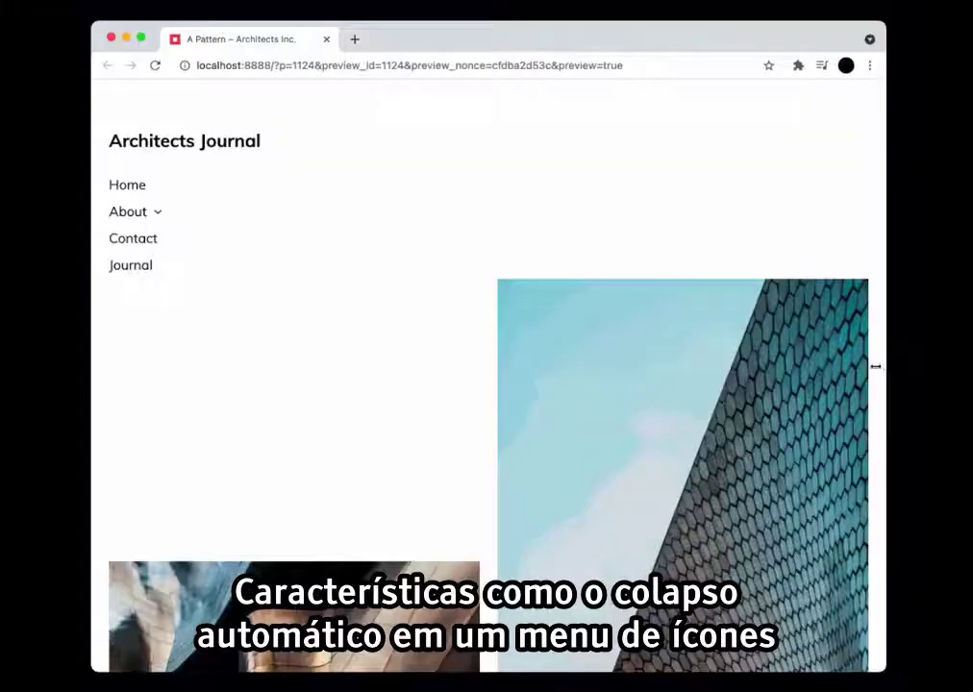
- Narrow the window to small-screen width, open the hamburger menu overlay and tab through its links
{"action": "left_click_drag", "start_coordinate": [875, 367], "coordinate": [512, 332]}
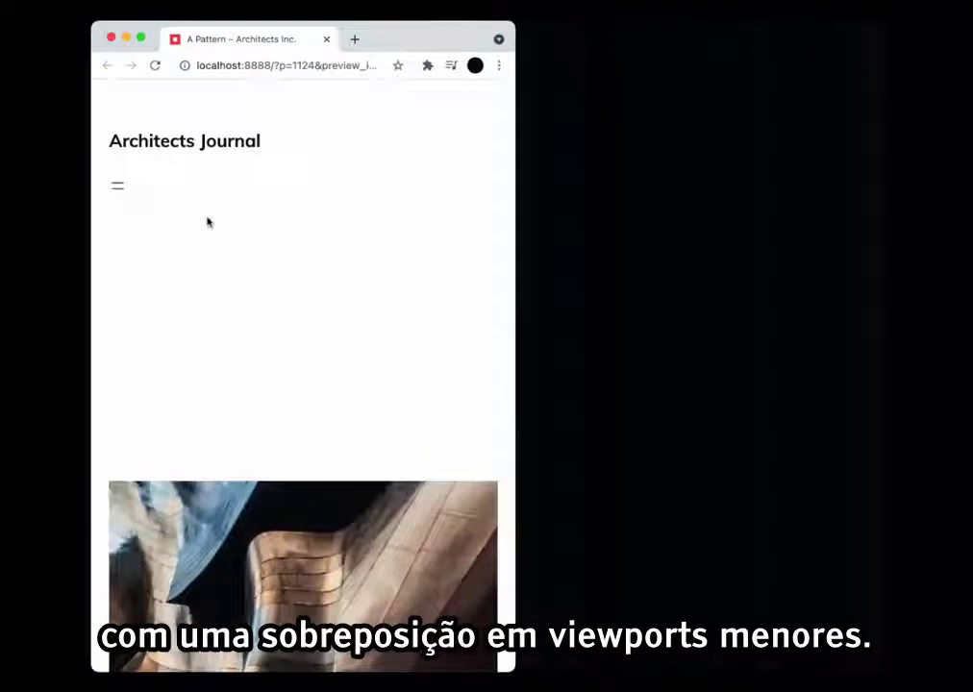
{"action": "left_click", "coordinate": [117, 187]}
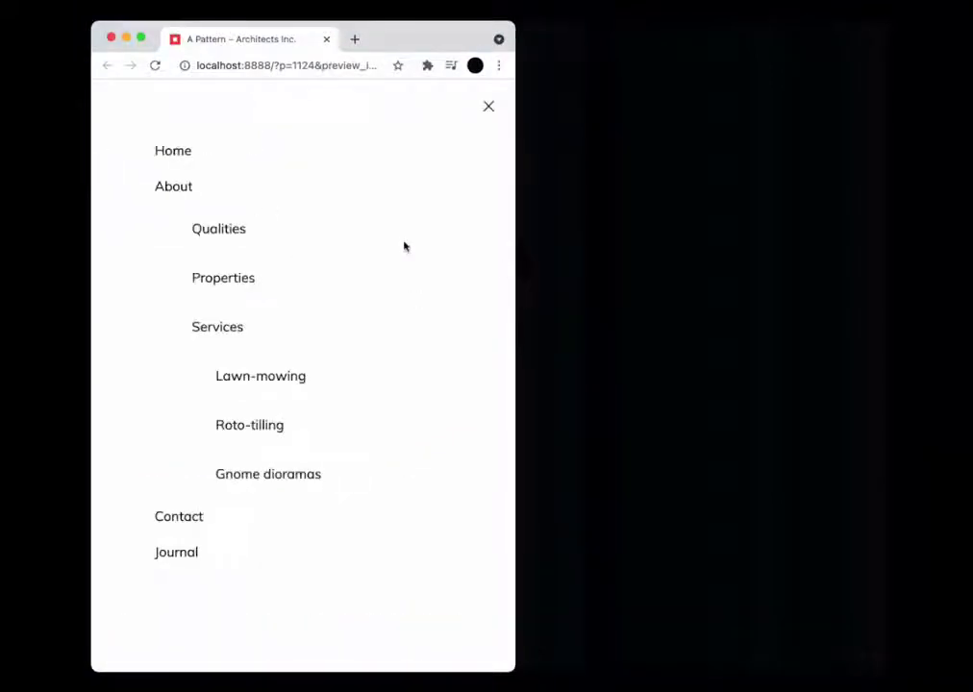
{"action": "key", "text": "Tab"}
{"action": "key", "text": "Tab"}
{"action": "key", "text": "Tab"}
{"action": "key", "text": "Tab"}
{"action": "key", "text": "Tab"}
{"action": "key", "text": "shift+Tab"}
{"action": "key", "text": "shift+Tab"}
{"action": "key", "text": "shift+Tab"}
{"action": "key", "text": "shift+Tab"}
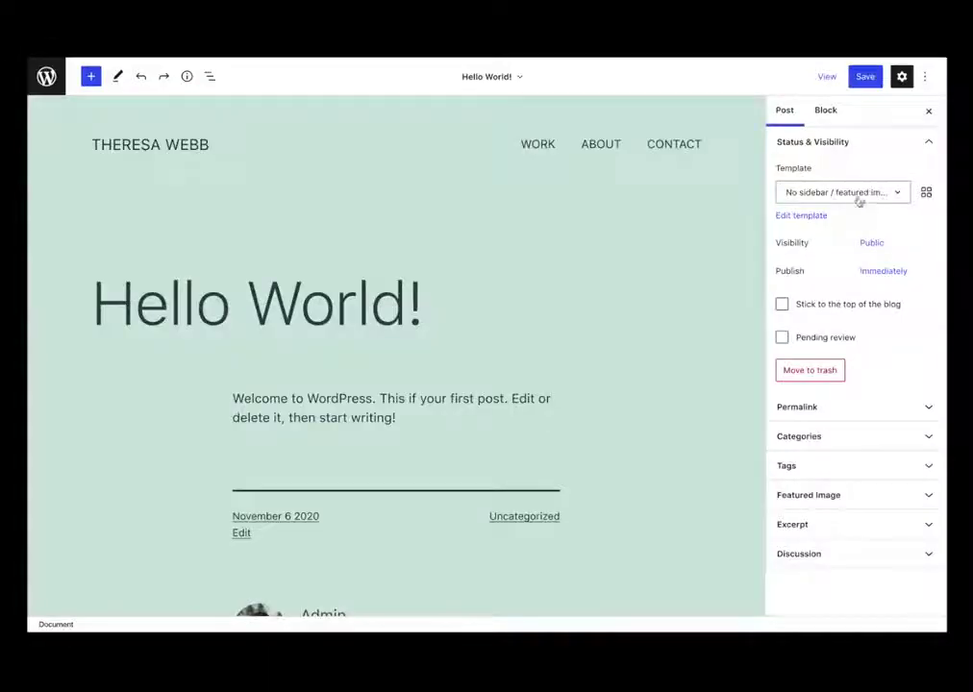
{"action": "left_click", "coordinate": [927, 193]}
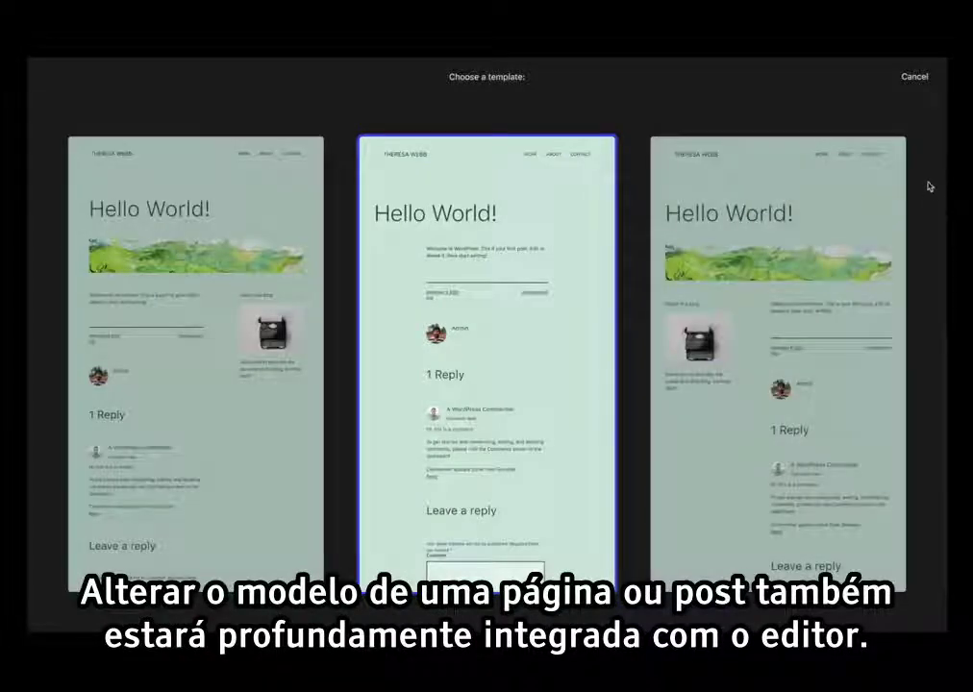
{"action": "left_click", "coordinate": [914, 77]}
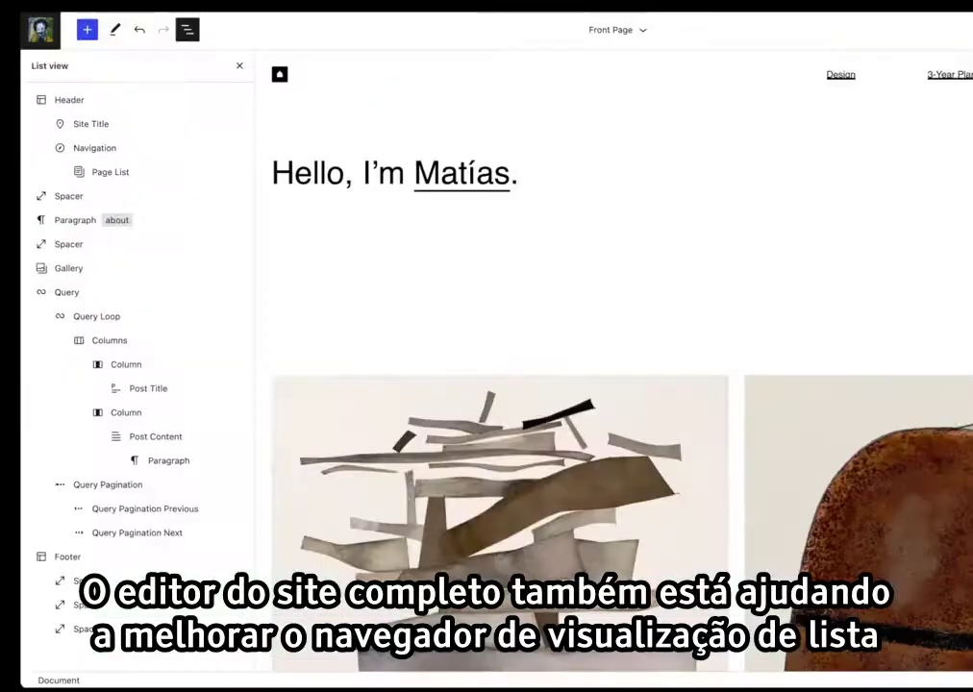
- In List View, select the Spacer, Paragraph, Query, both Column blocks and the Header template part
{"action": "left_click", "coordinate": [132, 250]}
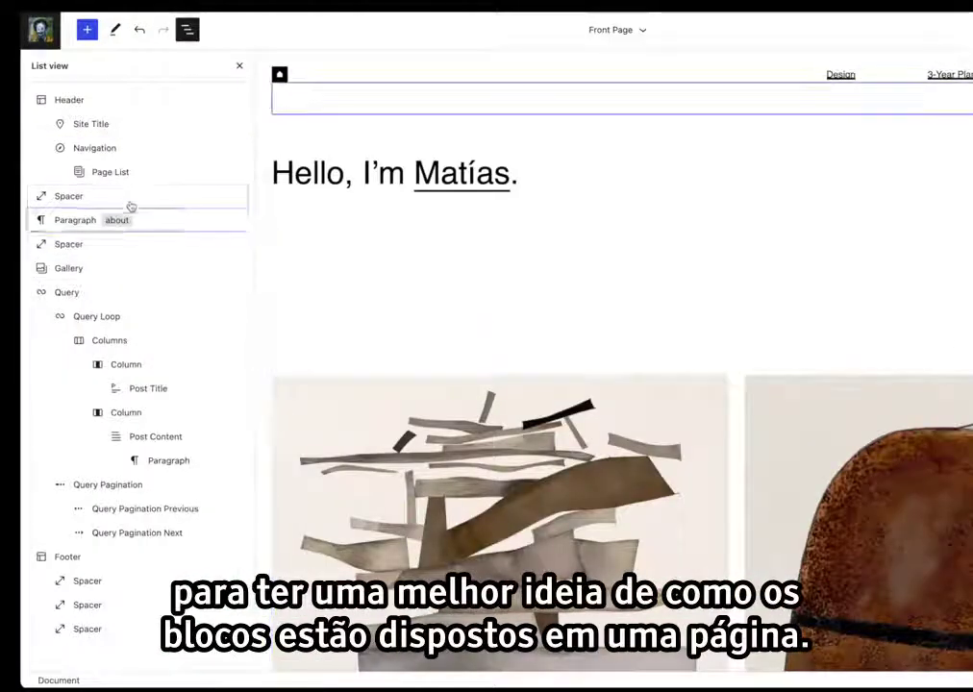
{"action": "left_click", "coordinate": [87, 222]}
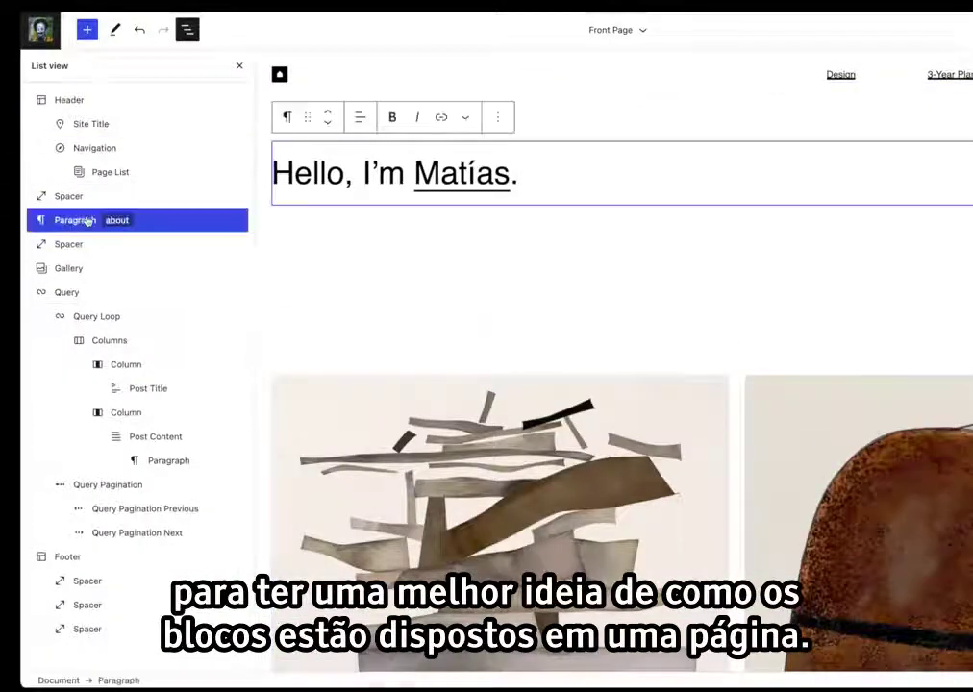
{"action": "left_click", "coordinate": [85, 293]}
{"action": "left_click", "coordinate": [123, 366]}
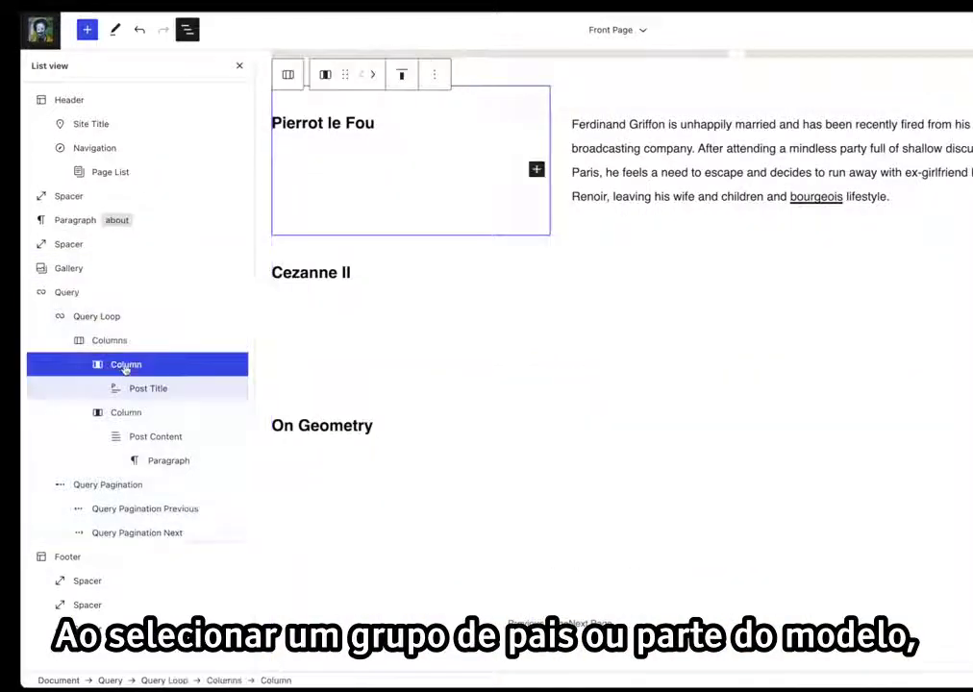
{"action": "left_click", "coordinate": [115, 414]}
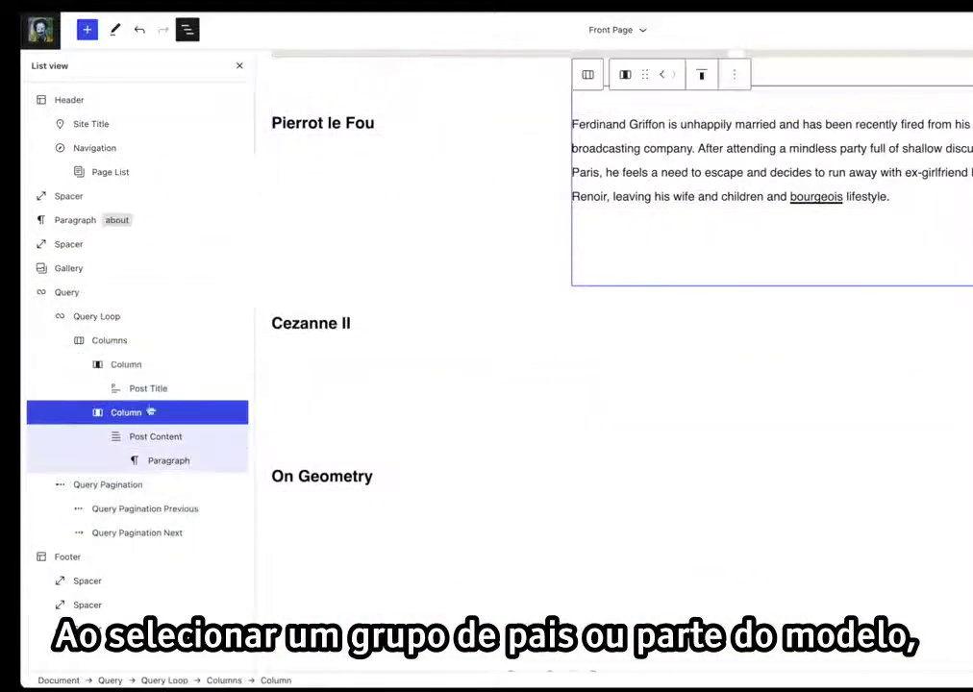
{"action": "left_click", "coordinate": [85, 104]}
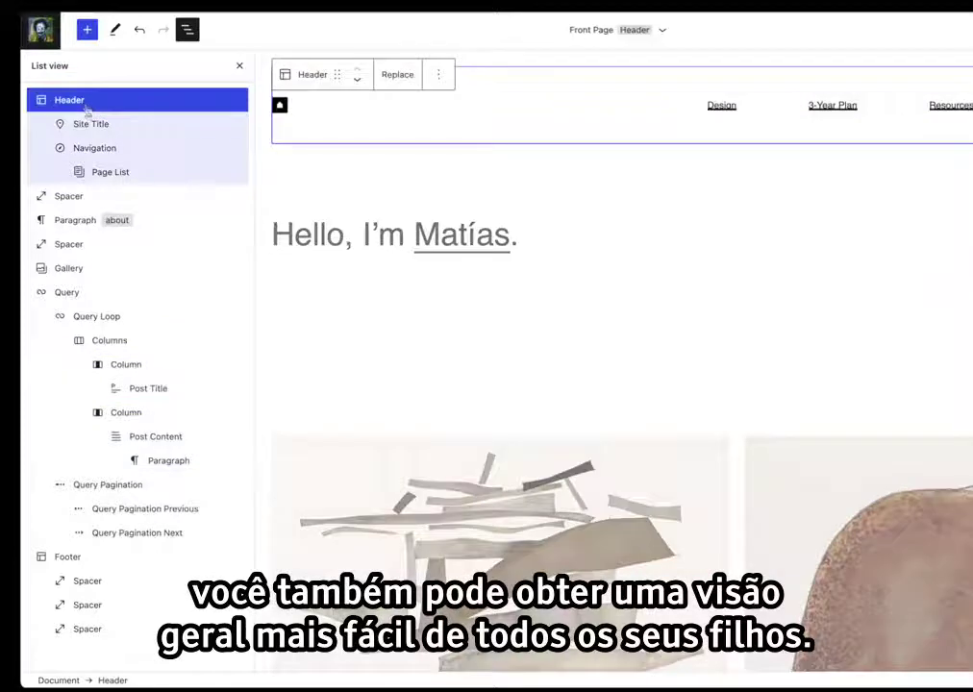